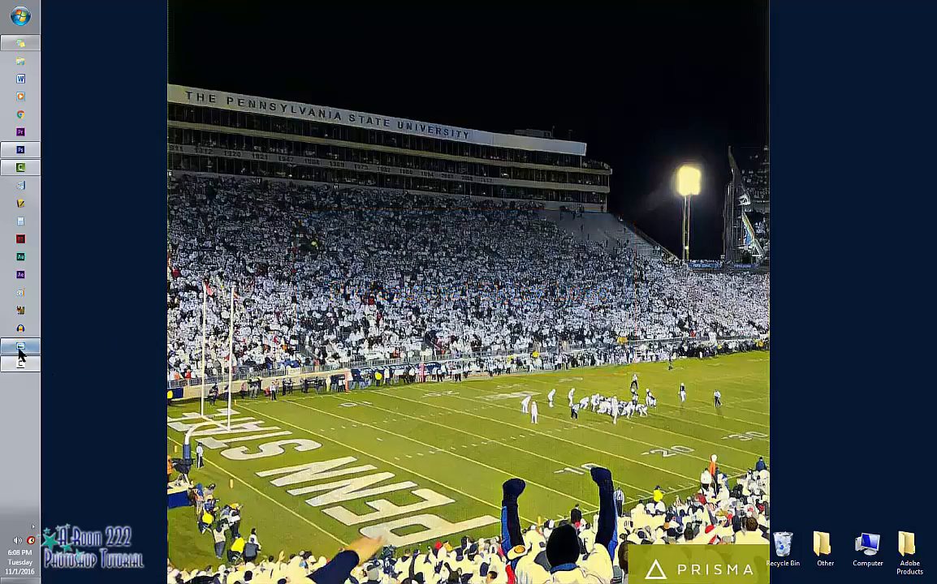
- View the Logo Project image as a reference for the logo design, and minimize it
click(21, 351)
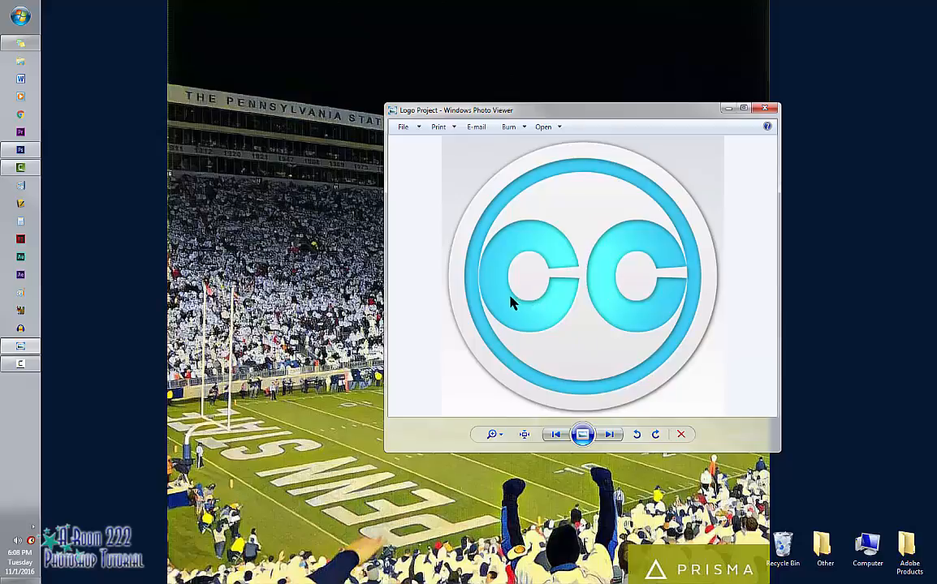
click(728, 108)
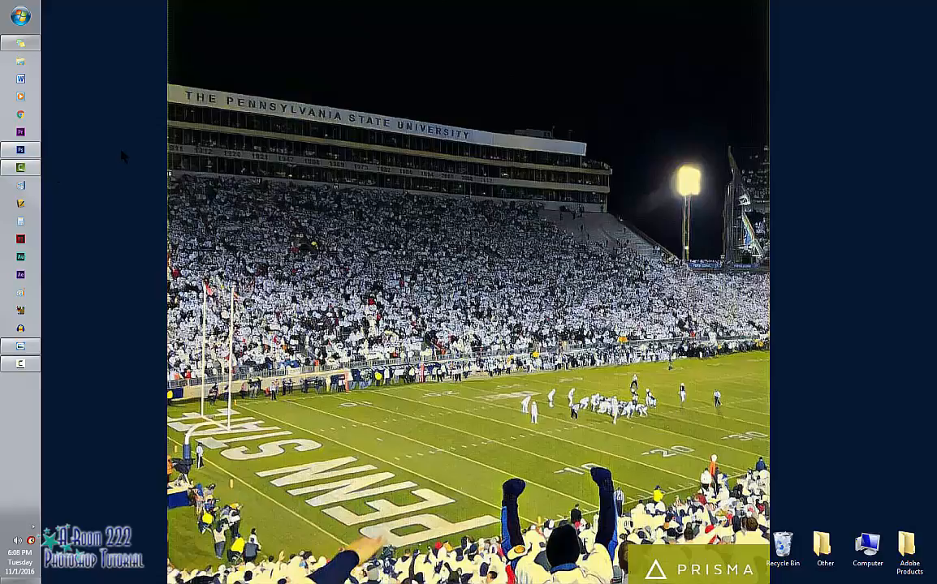
- Switch to Photoshop and create a 1024 × 1024 px RGB document at 72 pixels/inch with a white background
click(21, 149)
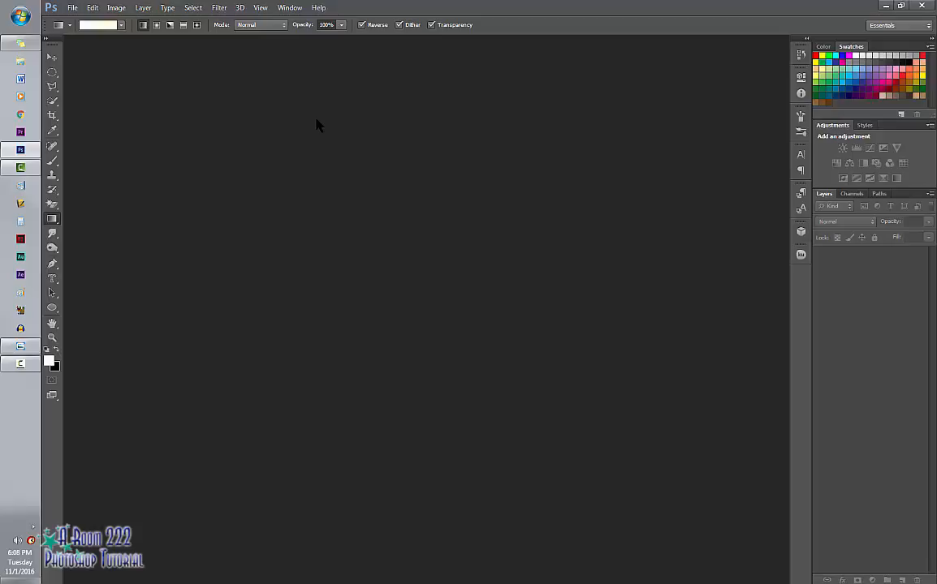
click(72, 8)
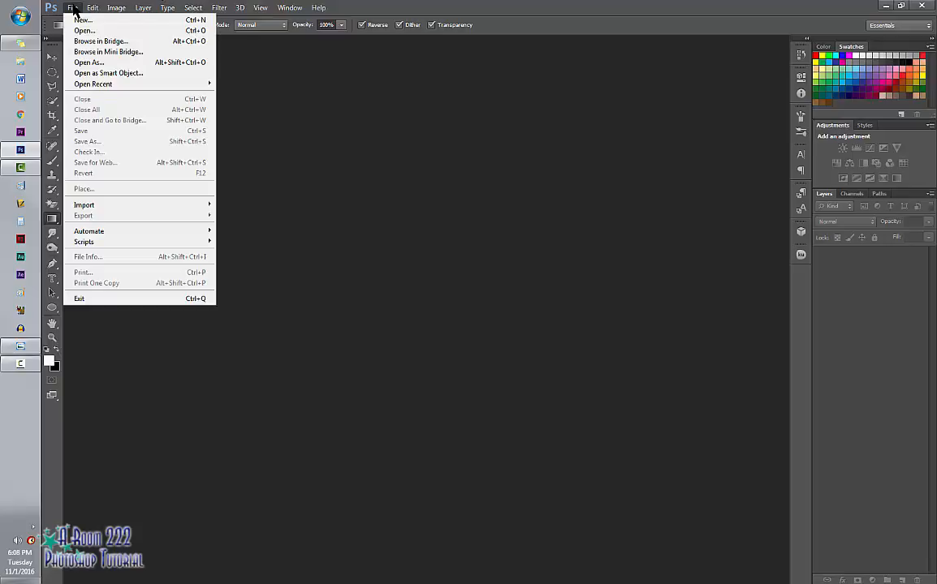
click(77, 20)
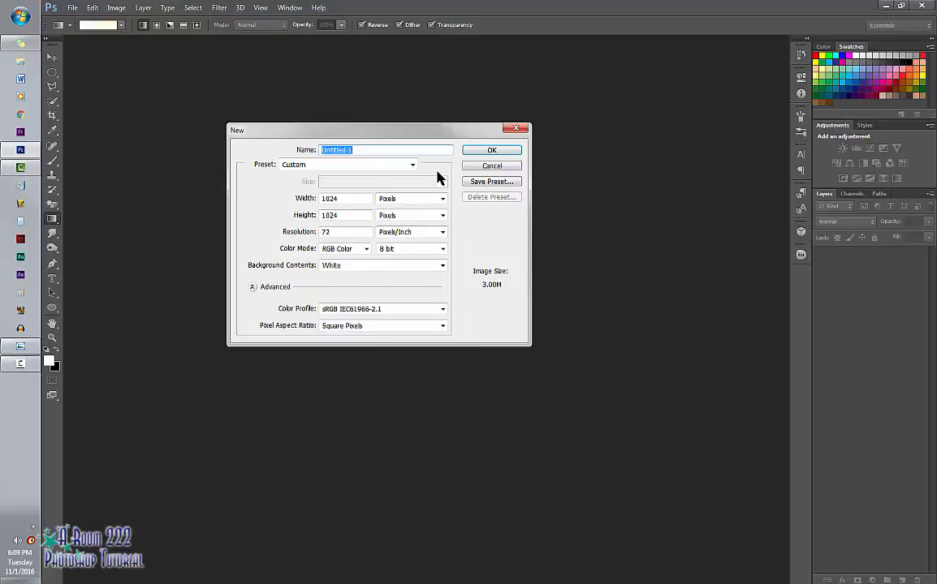
click(489, 151)
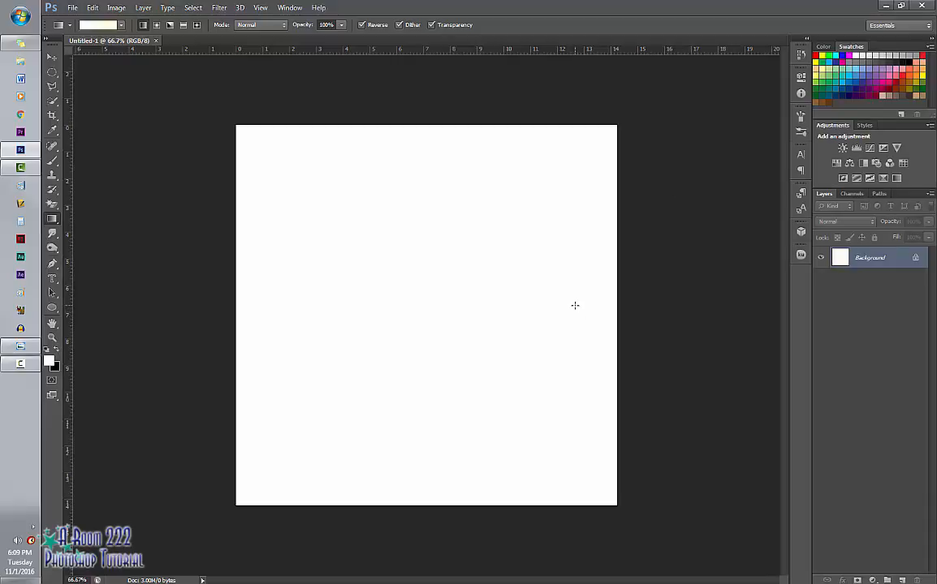
- Edit the current gradient and change its starting colour stop, at location 0%, to a neutral light grey
click(99, 29)
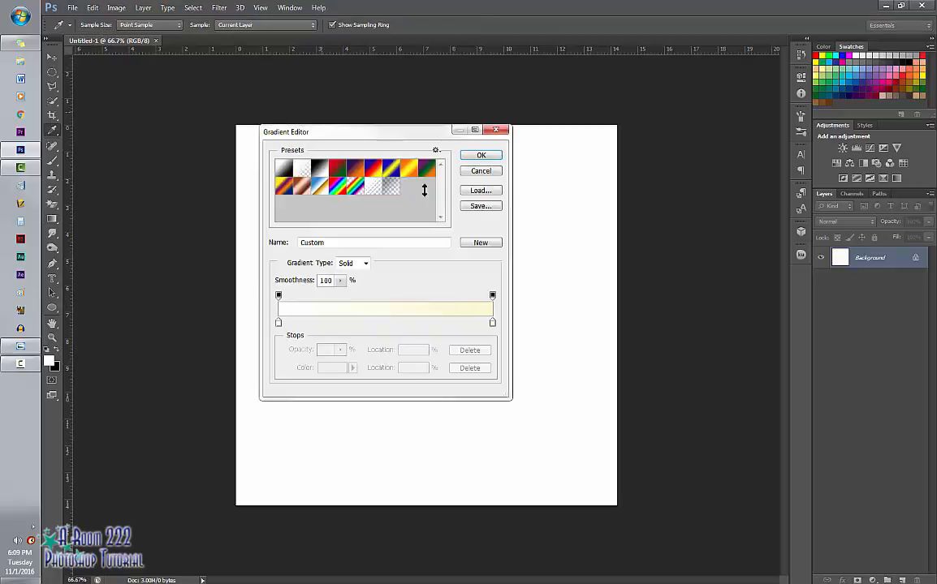
click(279, 325)
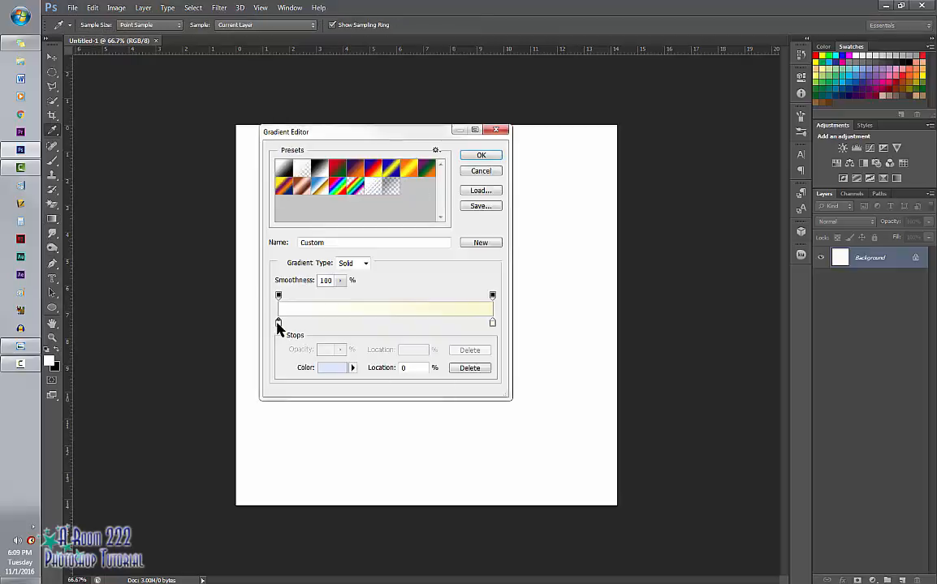
click(333, 368)
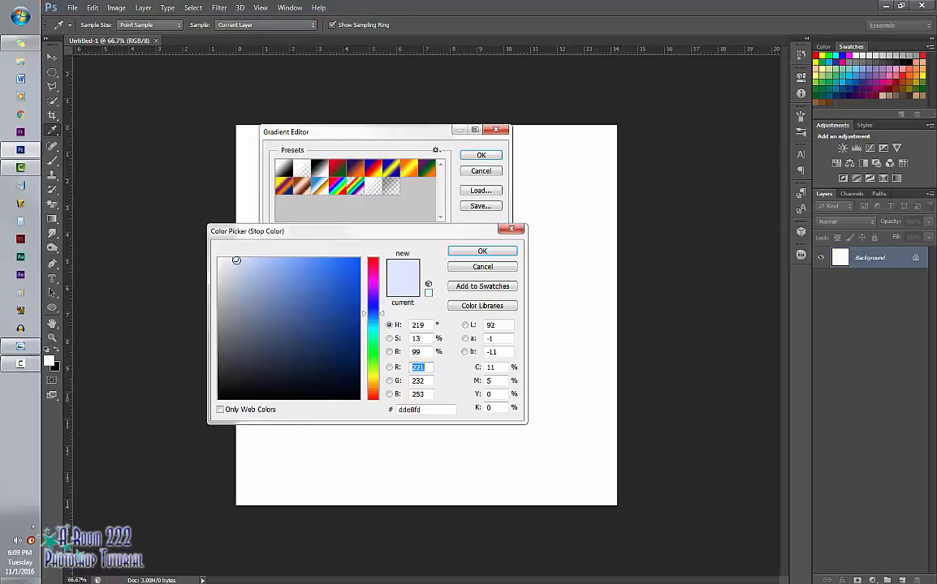
drag(234, 262, 218, 271)
click(478, 252)
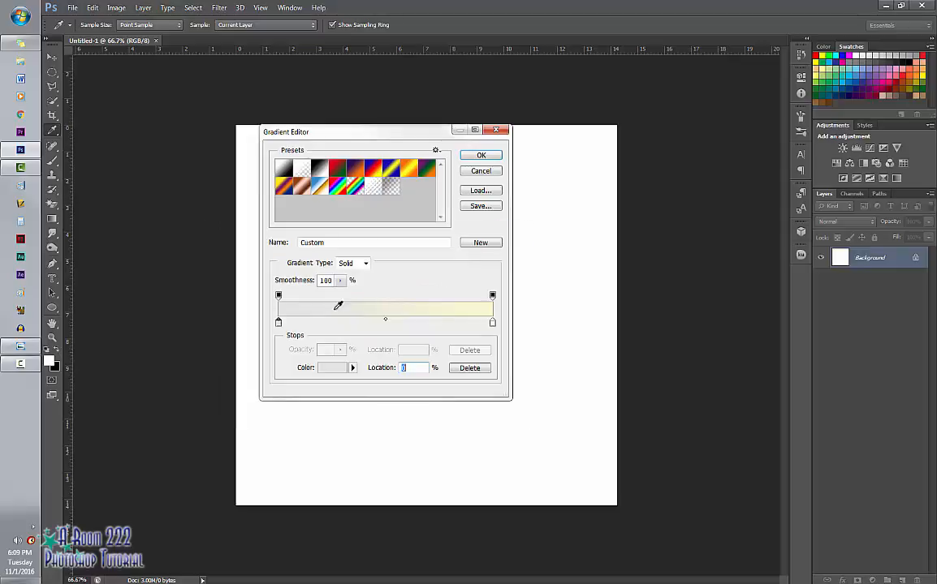
- Change the gradient's end colour stop, at location 100%, to near-white and accept the edited gradient
click(492, 323)
click(332, 367)
mouse_move(233, 258)
mouse_down()
mouse_move(218, 263)
mouse_move(198, 236)
mouse_up()
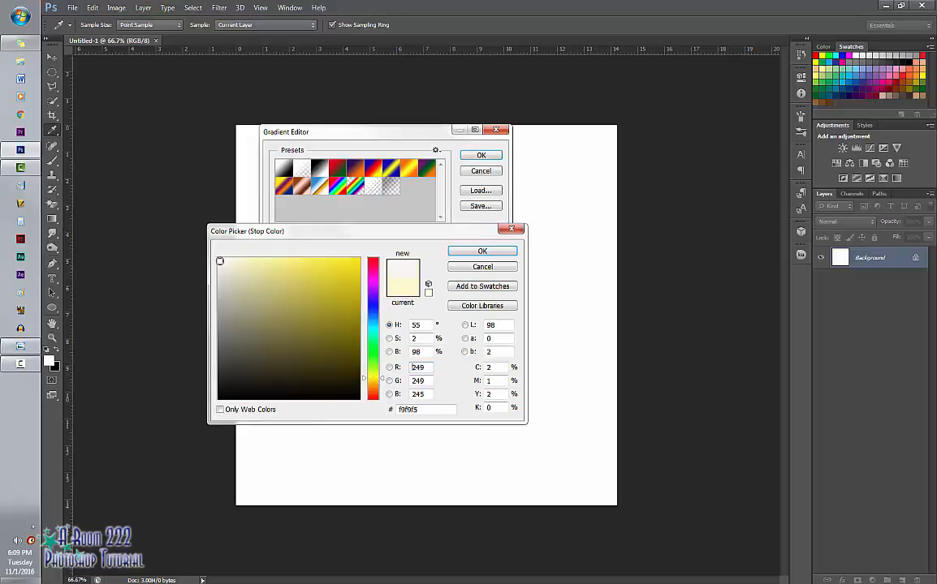
click(479, 253)
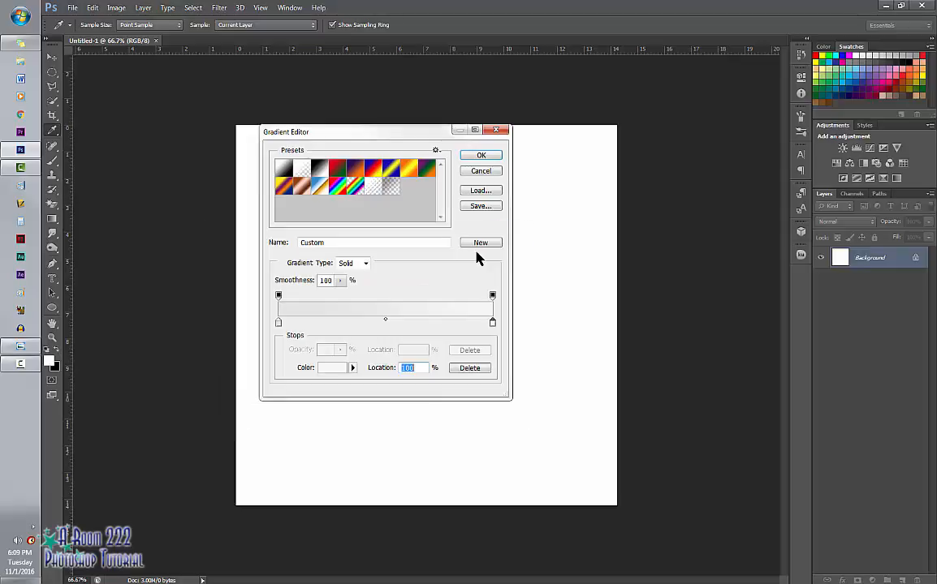
click(479, 156)
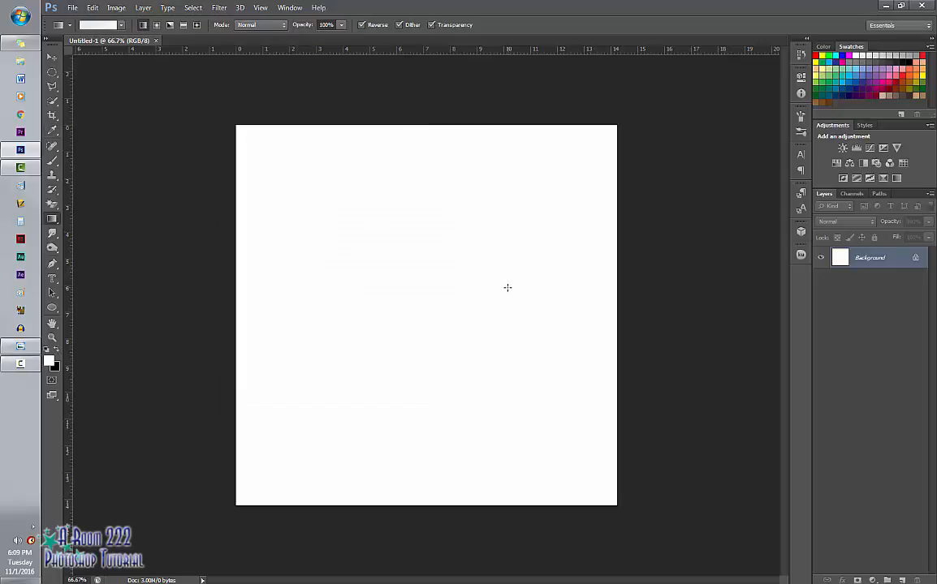
- Fill the Background layer with the linear gradient, drawn vertically from below the canvas to above it
click(86, 25)
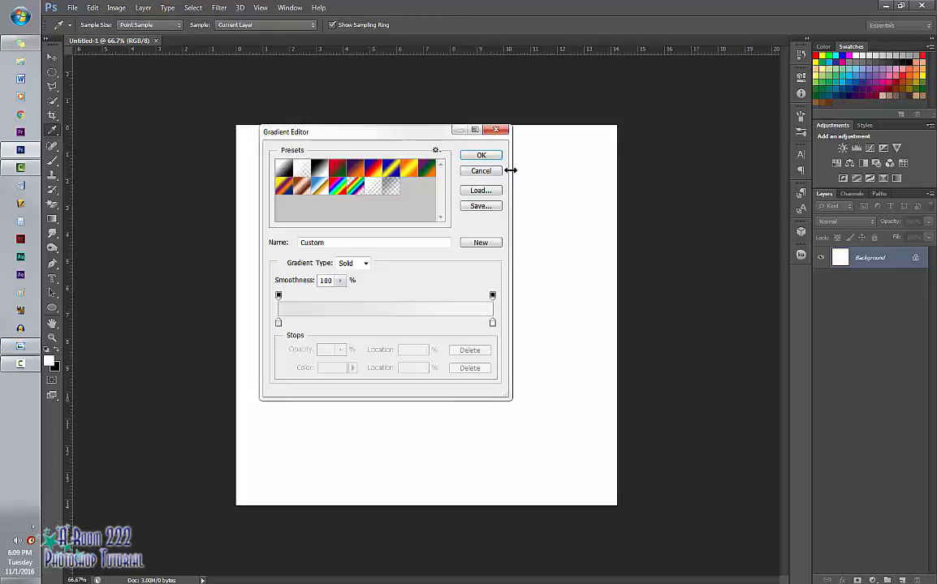
click(483, 156)
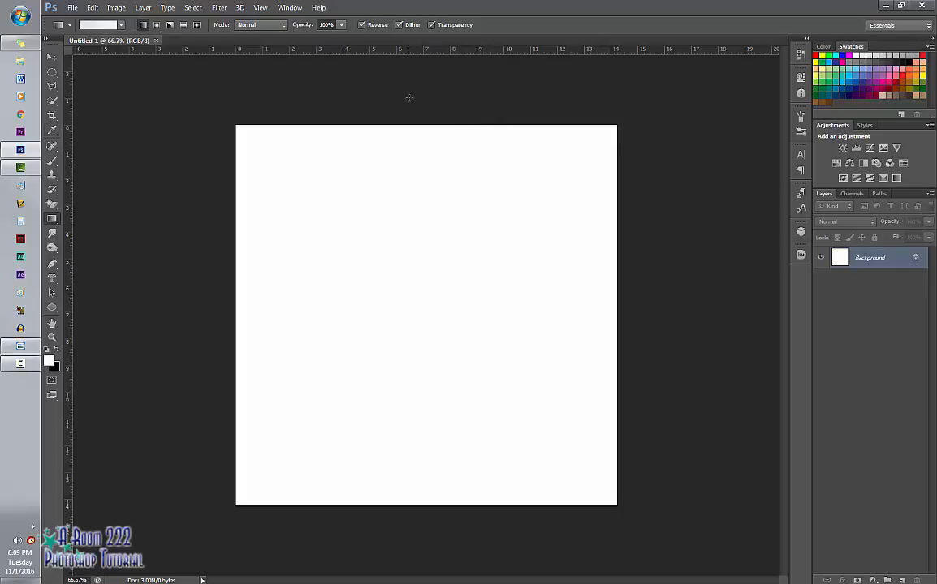
drag(412, 100, 409, 532)
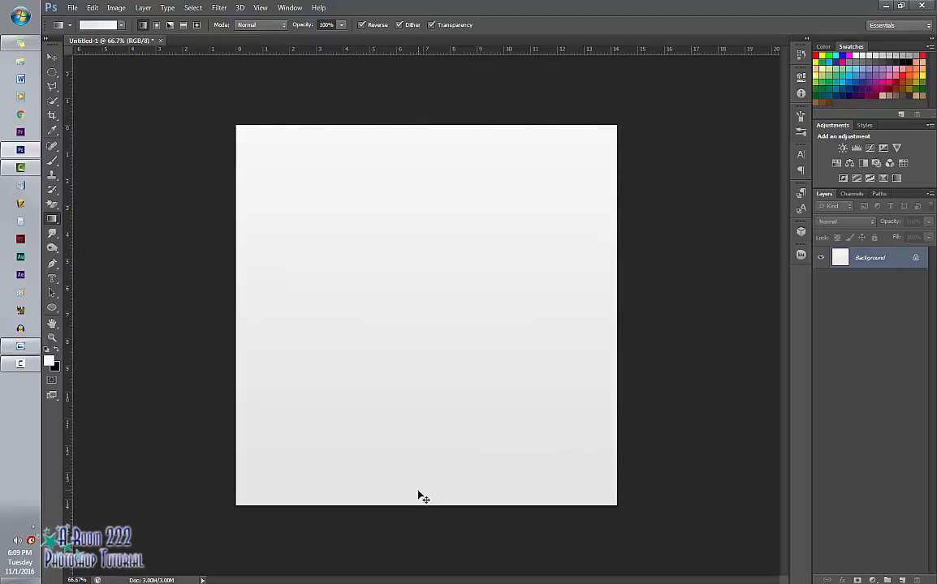
key(ctrl+z)
drag(410, 523, 429, 81)
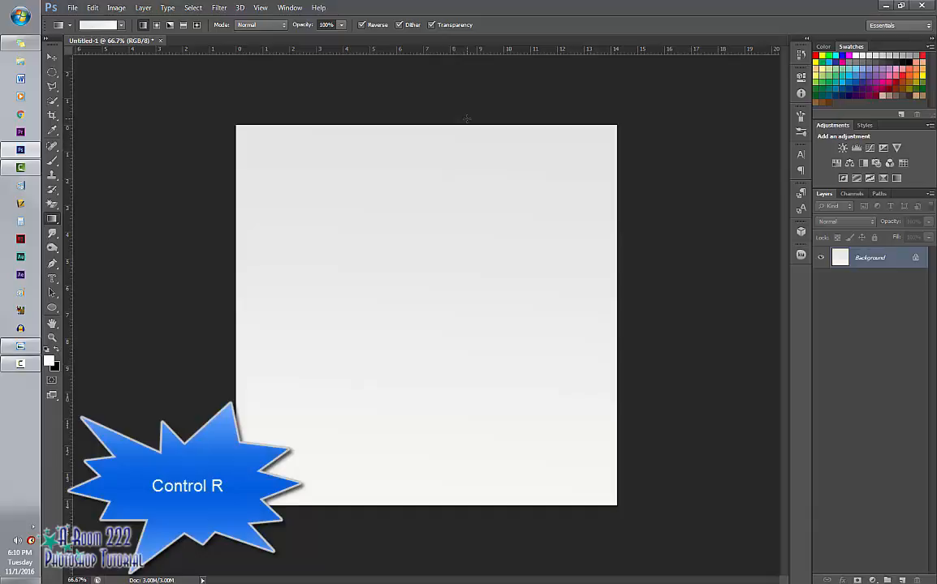
- With the rulers shown, place a vertical guide at 7.111 in and a horizontal guide through the canvas centre
key(ctrl+r)
key(ctrl+r)
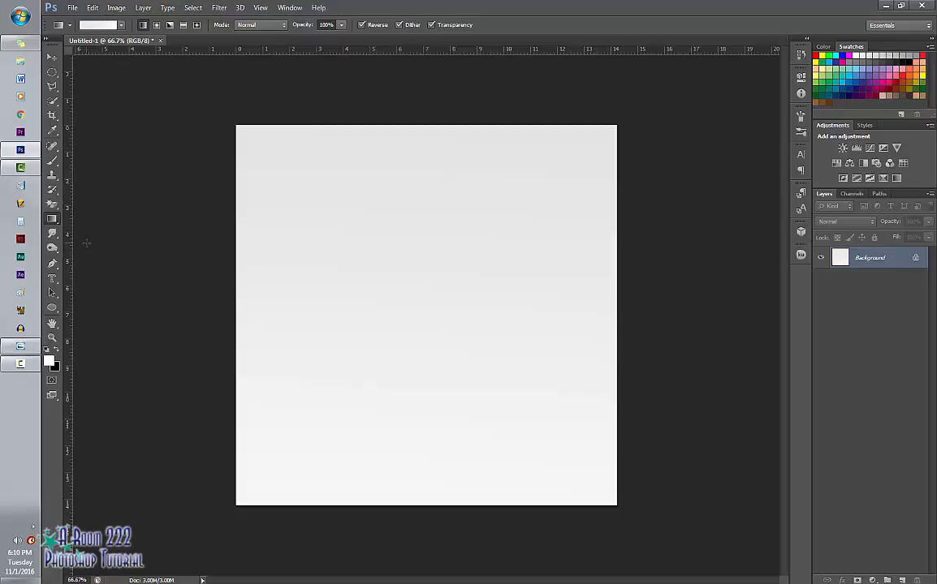
drag(71, 307, 427, 310)
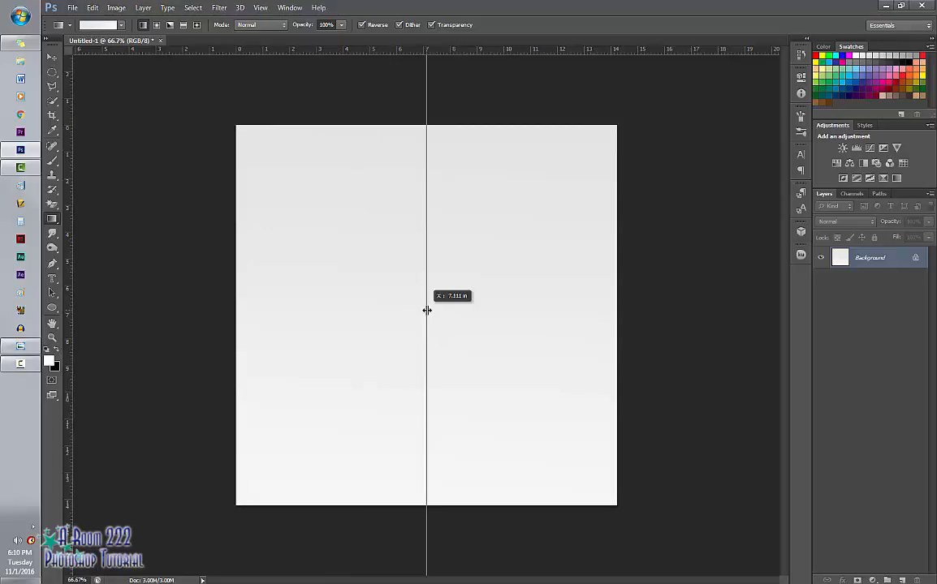
drag(427, 310, 427, 310)
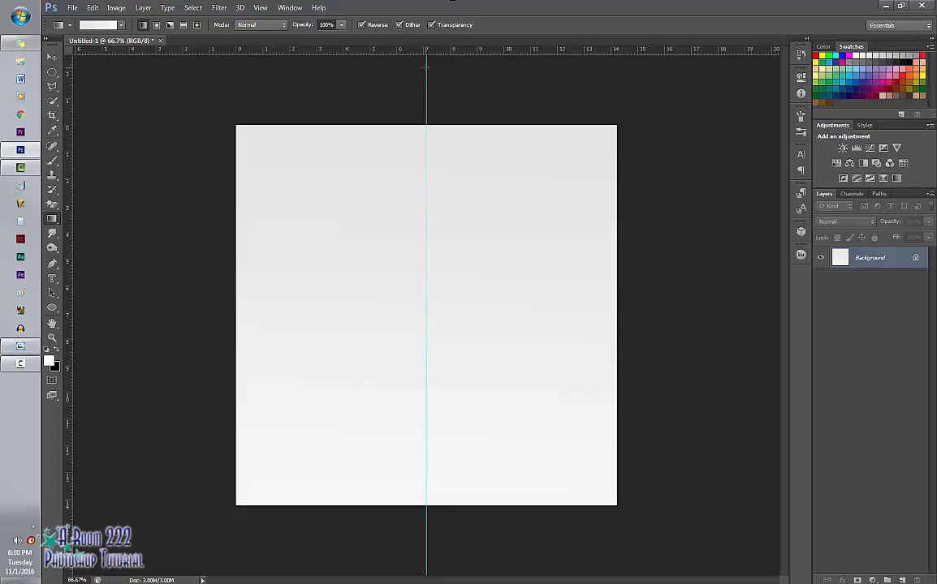
drag(426, 58, 415, 312)
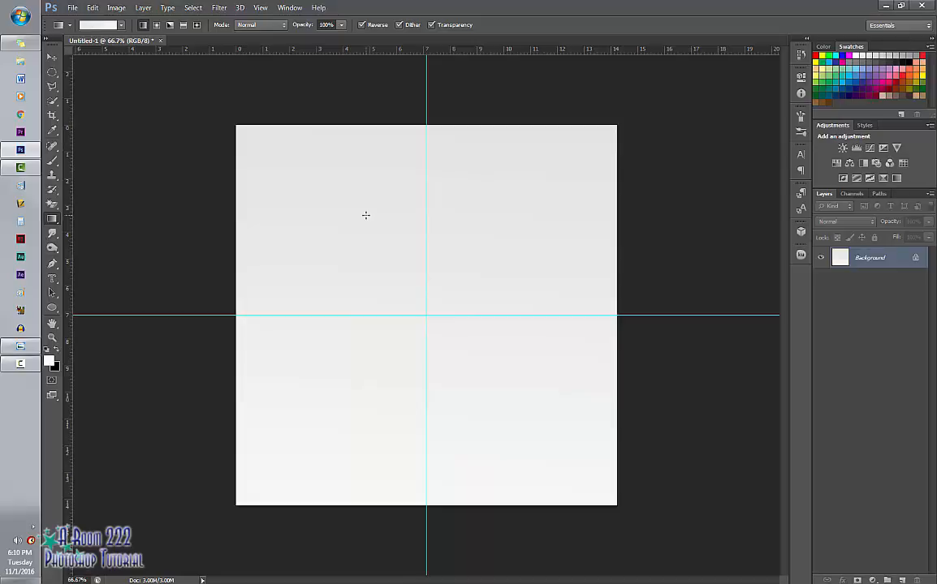
- Draw a circle about 980 px across with the Ellipse tool, centred on the guide intersection
click(53, 309)
right_click(55, 310)
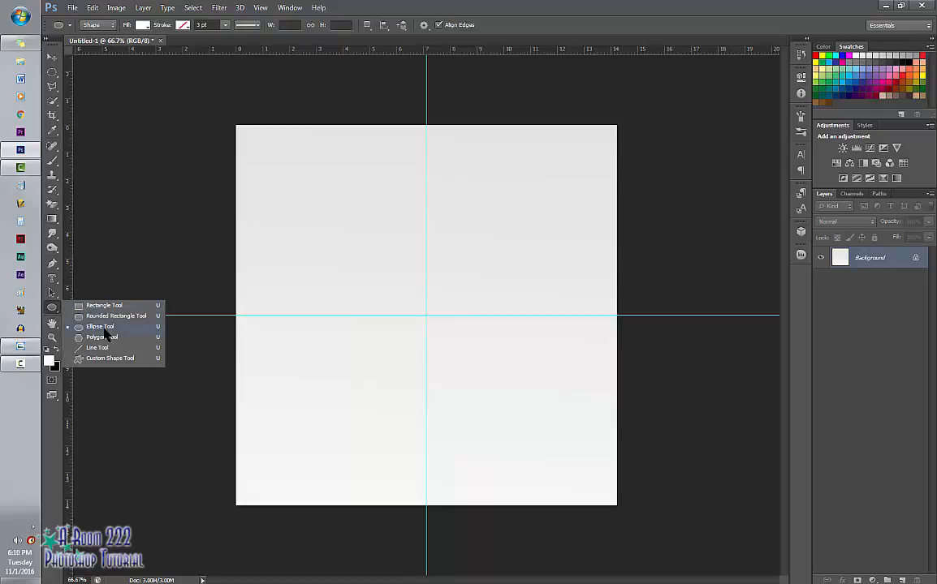
click(99, 327)
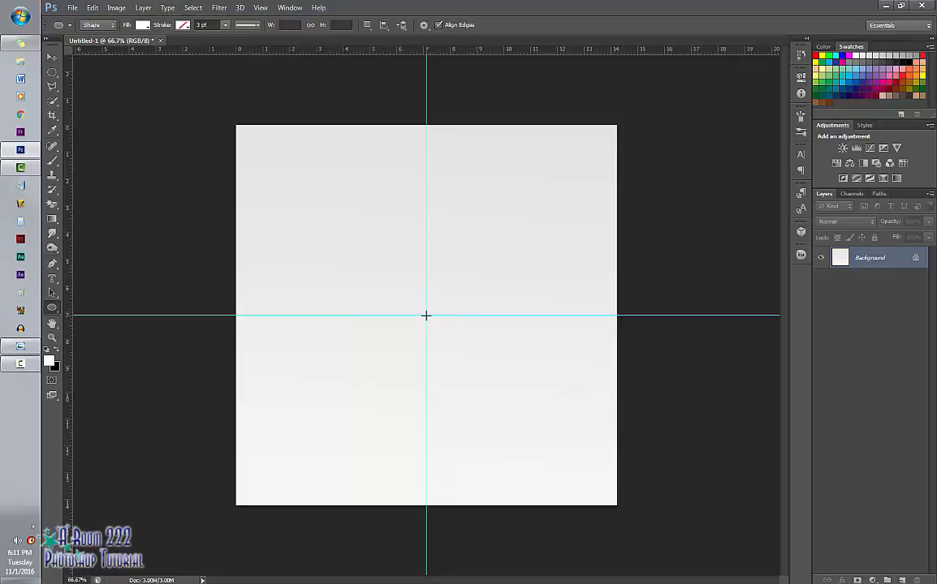
drag(425, 315, 608, 75)
key(alt+shift)
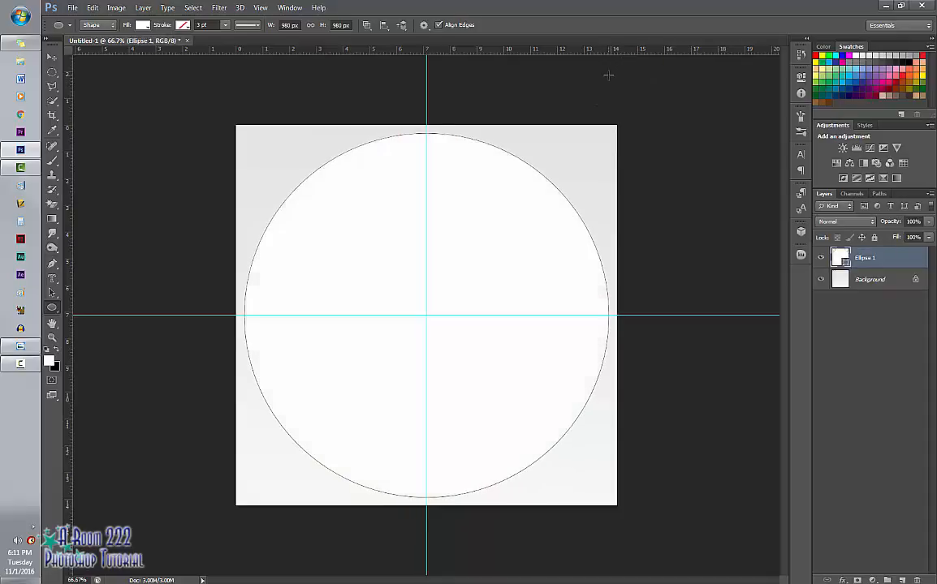
- Change the circle's fill colour to a very dark grey swatch
click(143, 25)
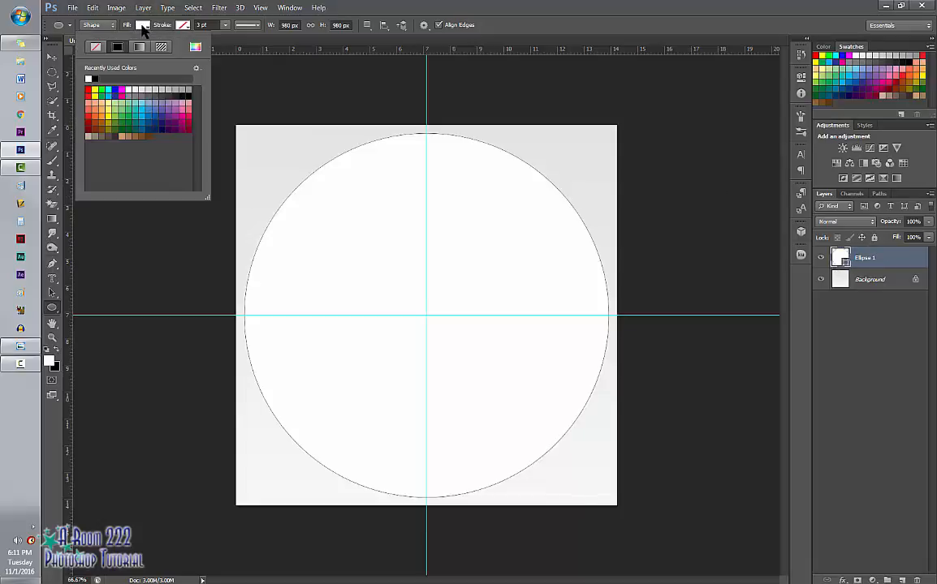
click(168, 89)
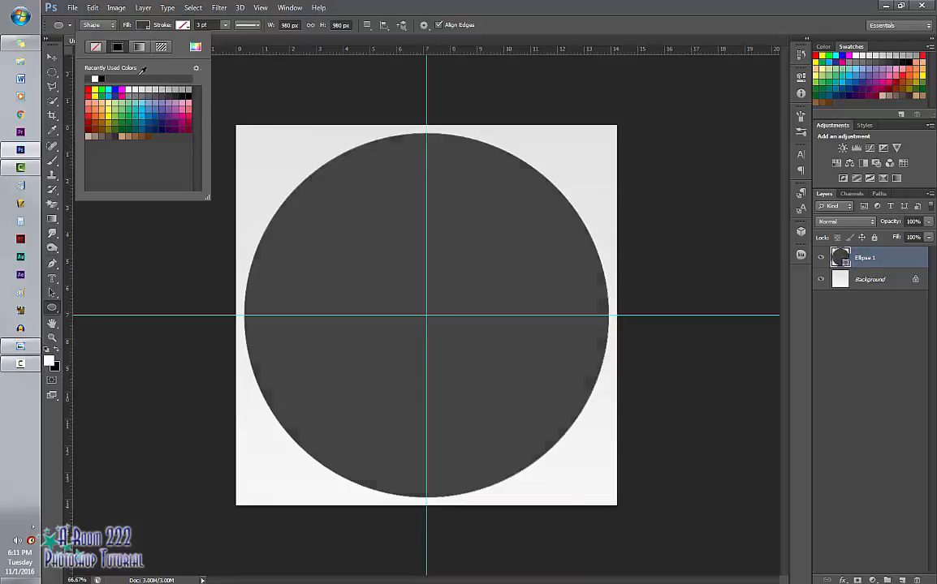
click(150, 89)
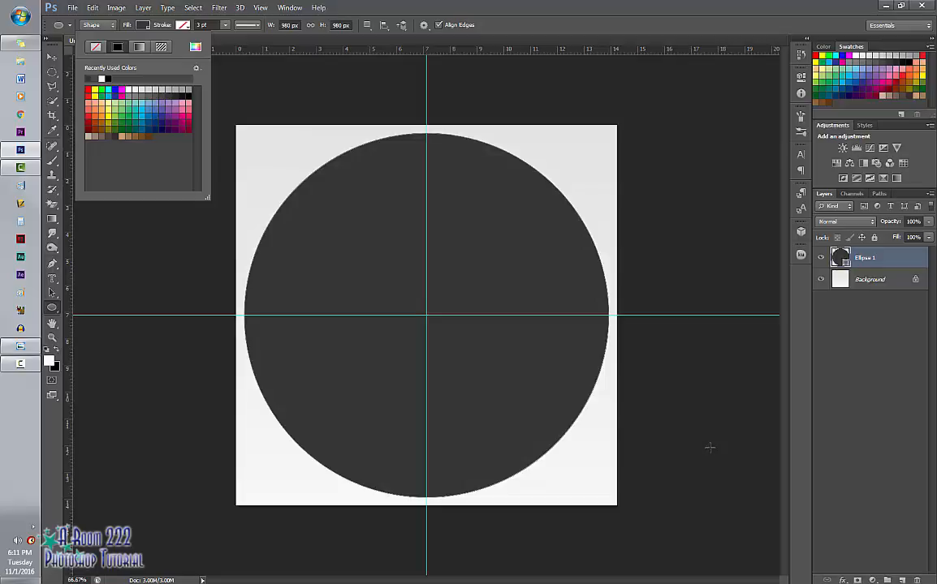
- Duplicate the Ellipse 1 layer and use Subtract Front Shape to cut a slightly smaller concentric circle from the copy
click(891, 258)
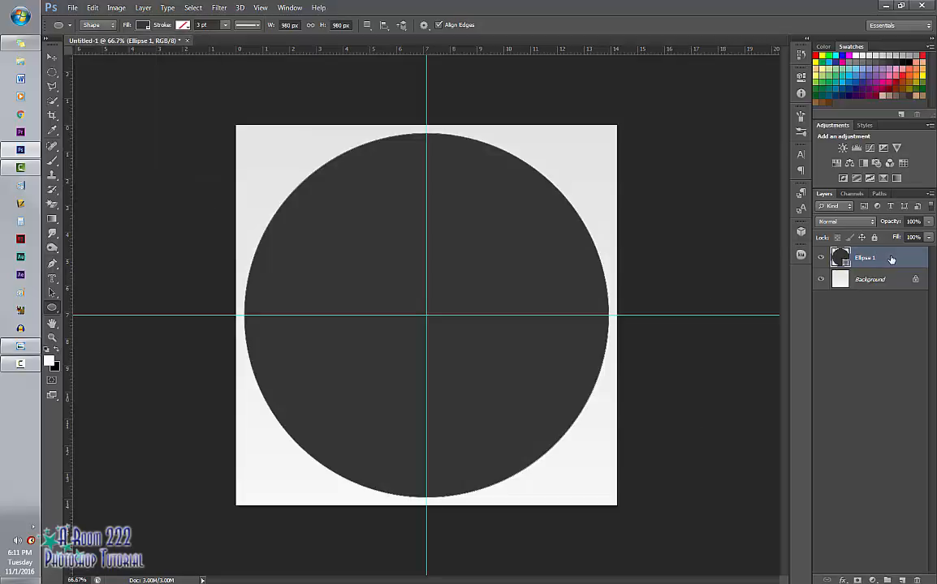
key(ctrl+j)
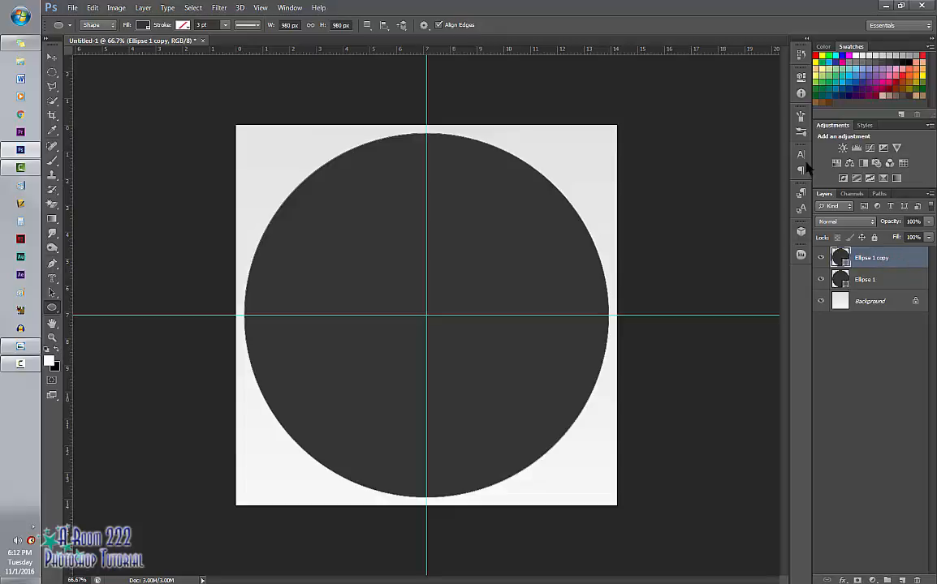
click(367, 27)
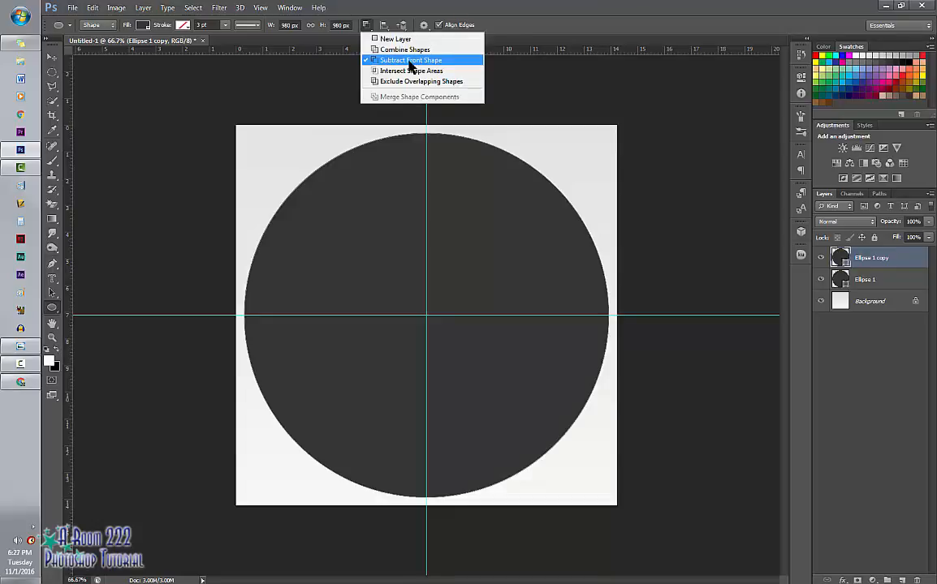
click(410, 61)
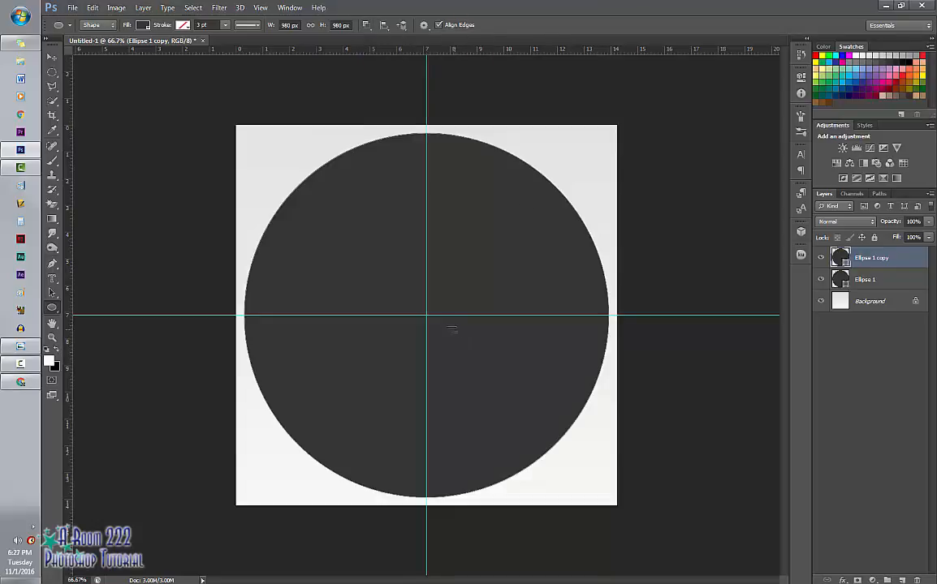
drag(433, 316, 597, 116)
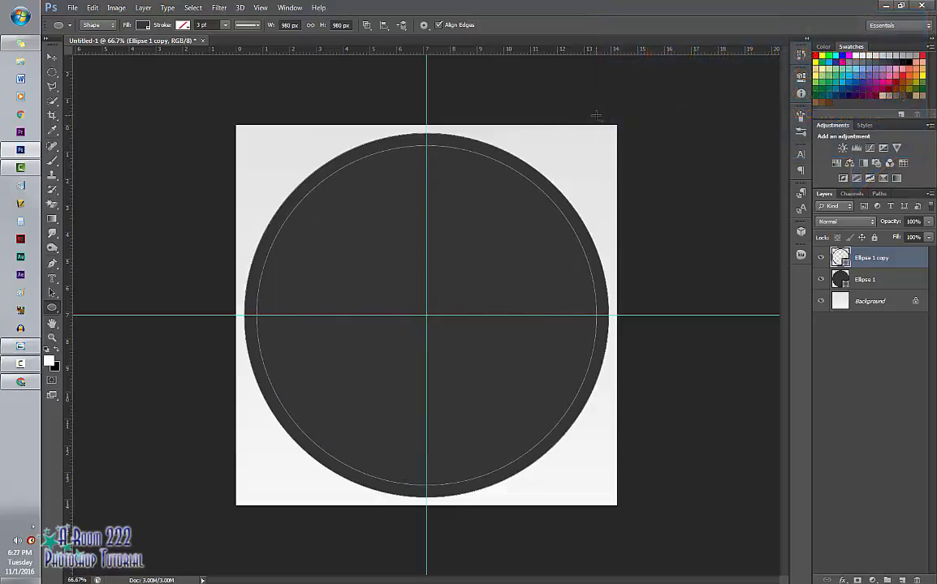
- Fill the ring on Ellipse 1 copy with 50% Gray and set the shape path operation to New Layer
click(143, 25)
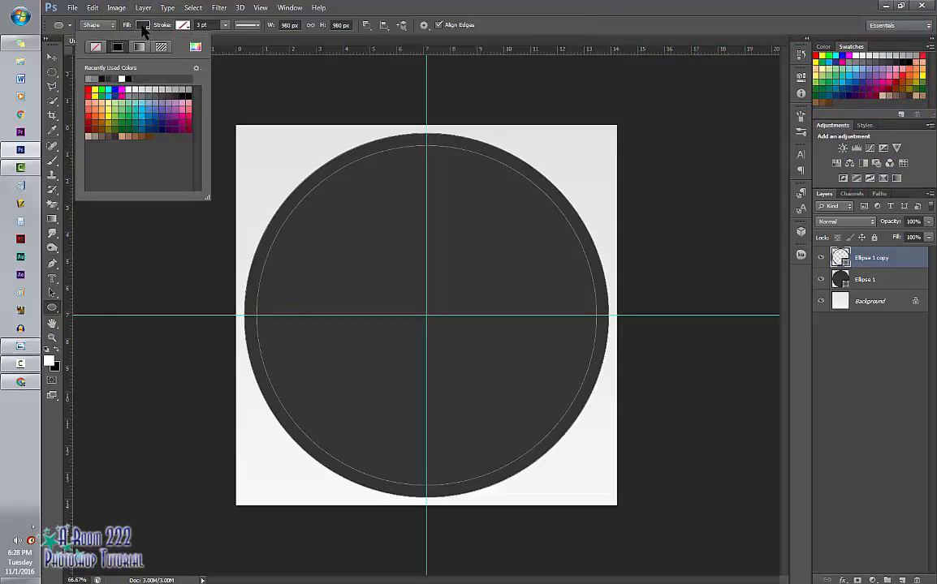
click(188, 89)
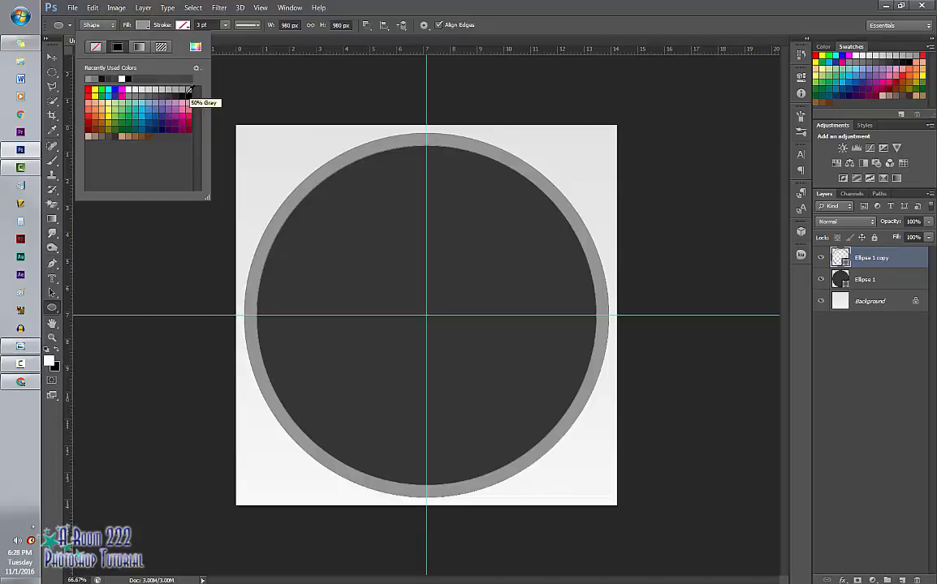
click(366, 25)
click(382, 38)
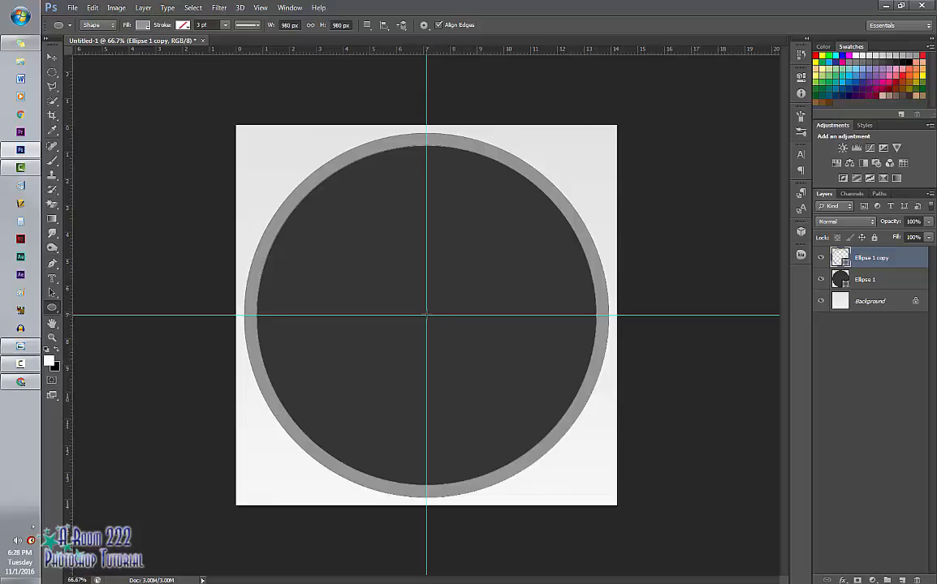
- Draw a circle about 832 px across with the Ellipse tool, centred on the guide intersection
drag(426, 315, 580, 72)
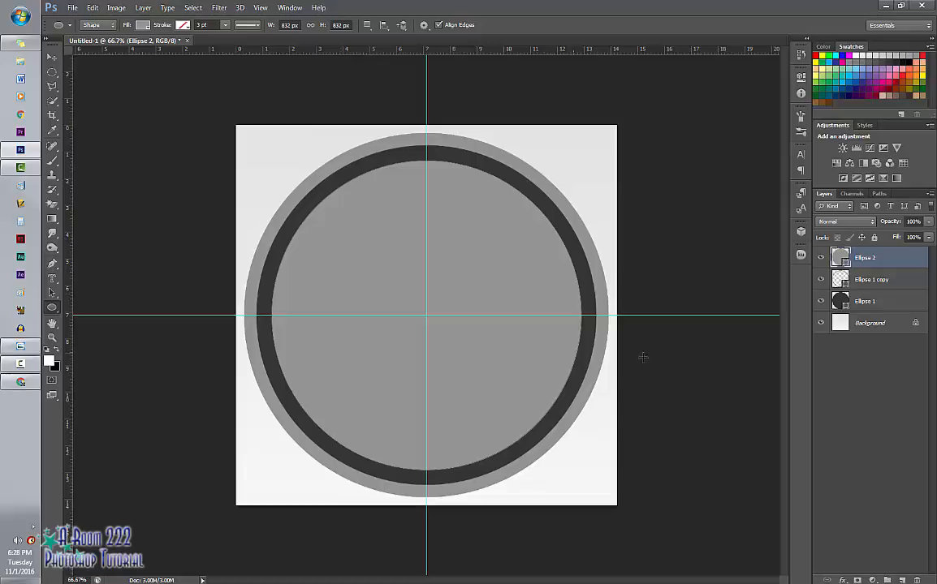
- Enable Inner Shadow, Gradient Overlay and Drop Shadow in the layer style of Ellipse 1 copy
click(874, 281)
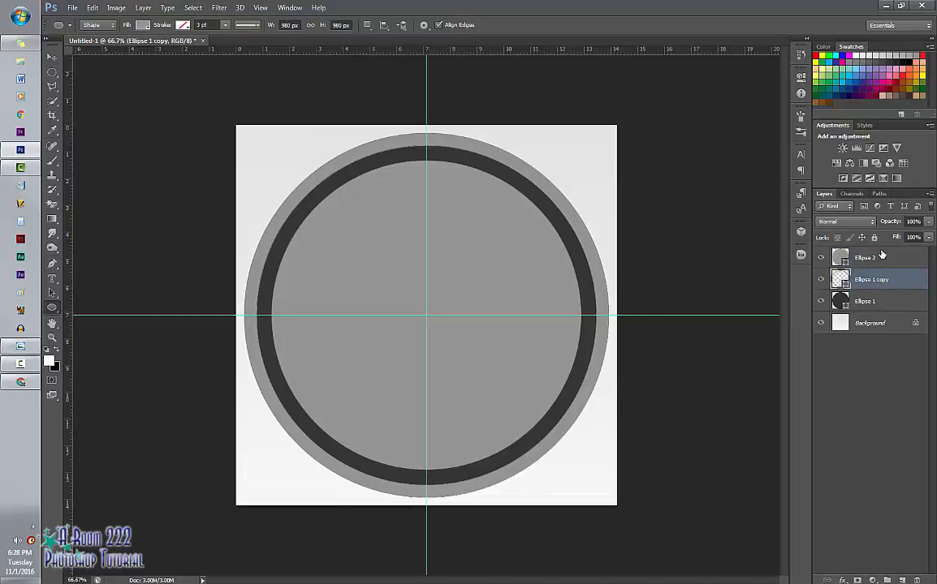
right_click(911, 283)
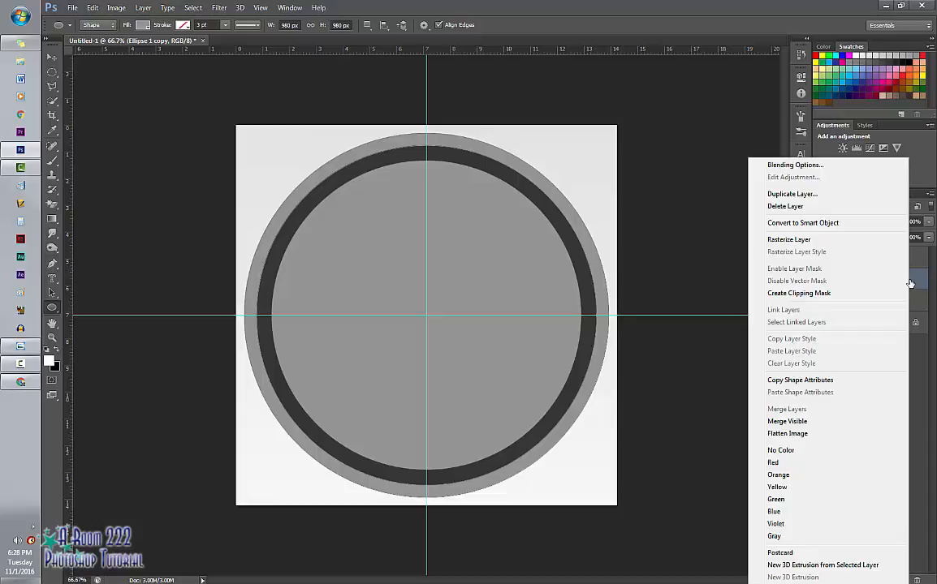
click(785, 166)
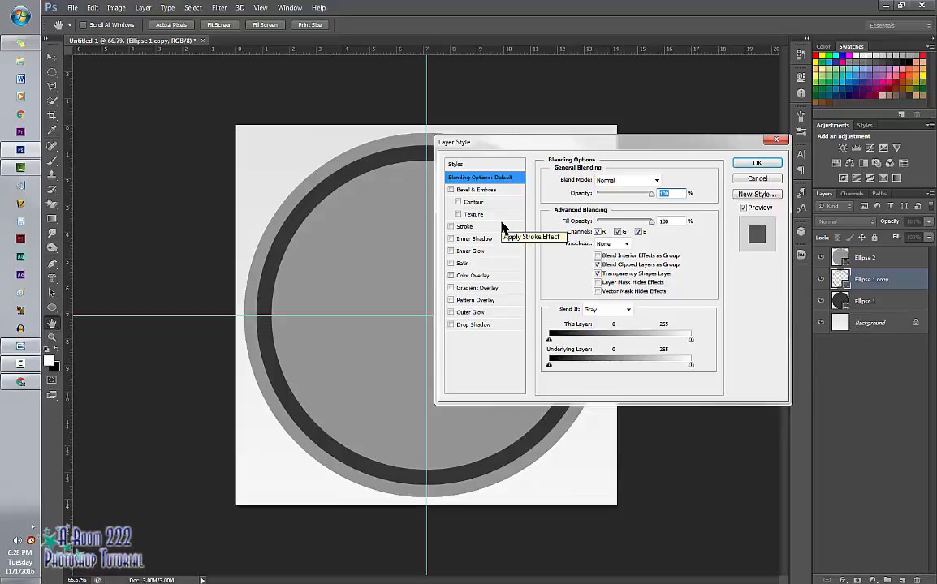
click(450, 239)
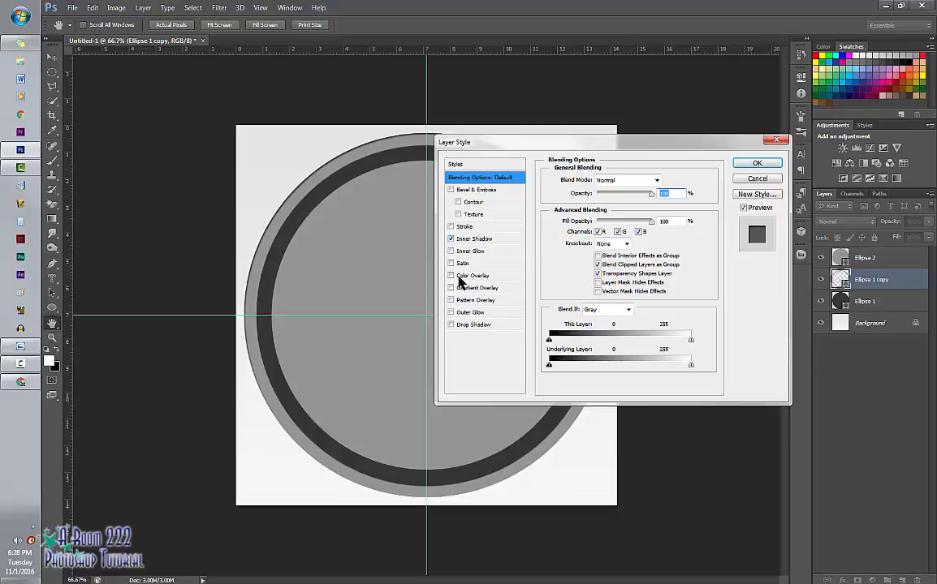
click(451, 288)
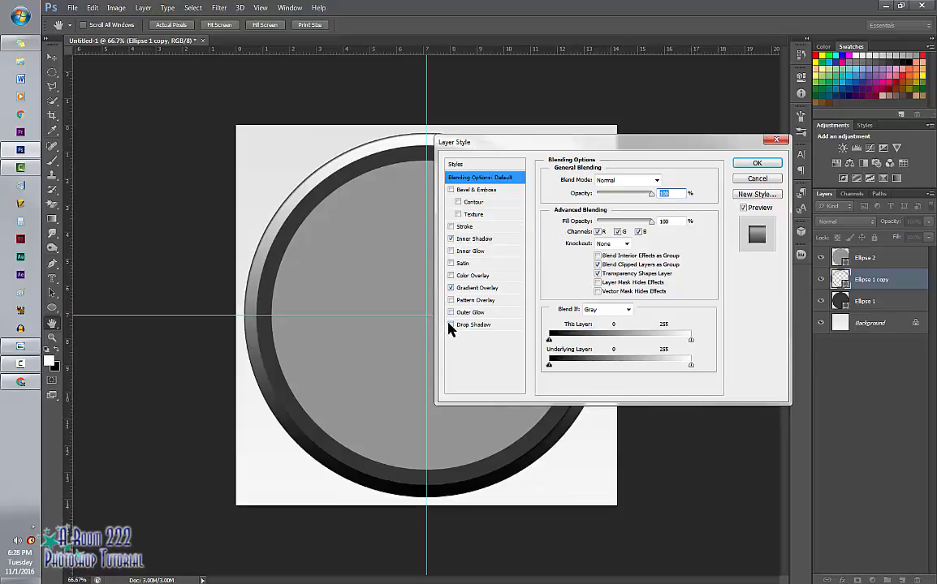
click(450, 325)
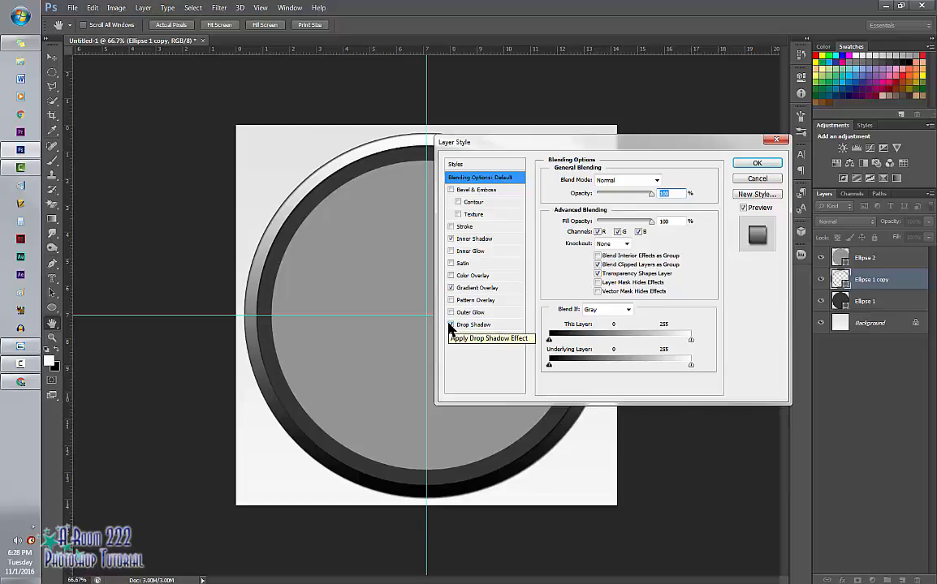
- Configure the ring's Inner Shadow with Normal blend mode, white colour, 100% opacity and a 5 px distance
click(479, 240)
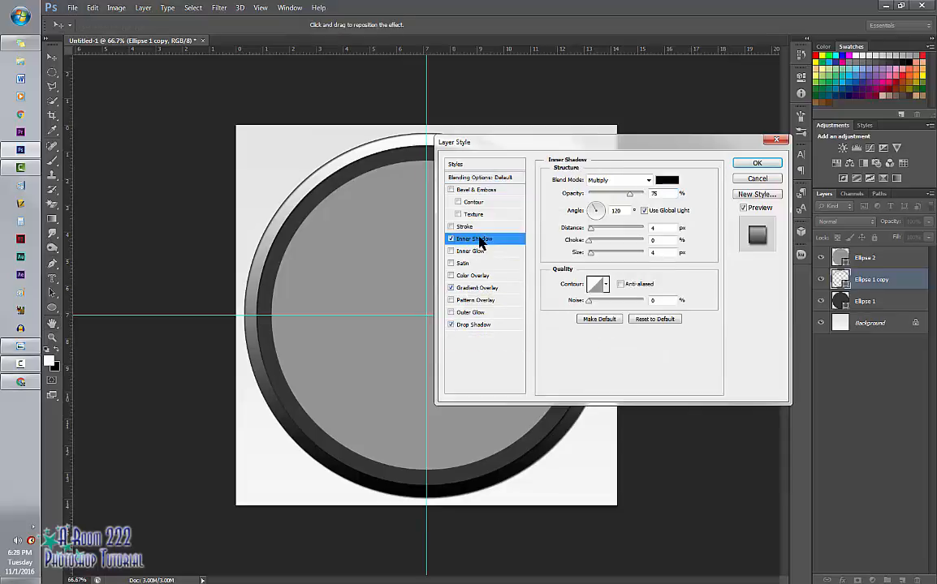
click(615, 182)
click(615, 184)
click(617, 187)
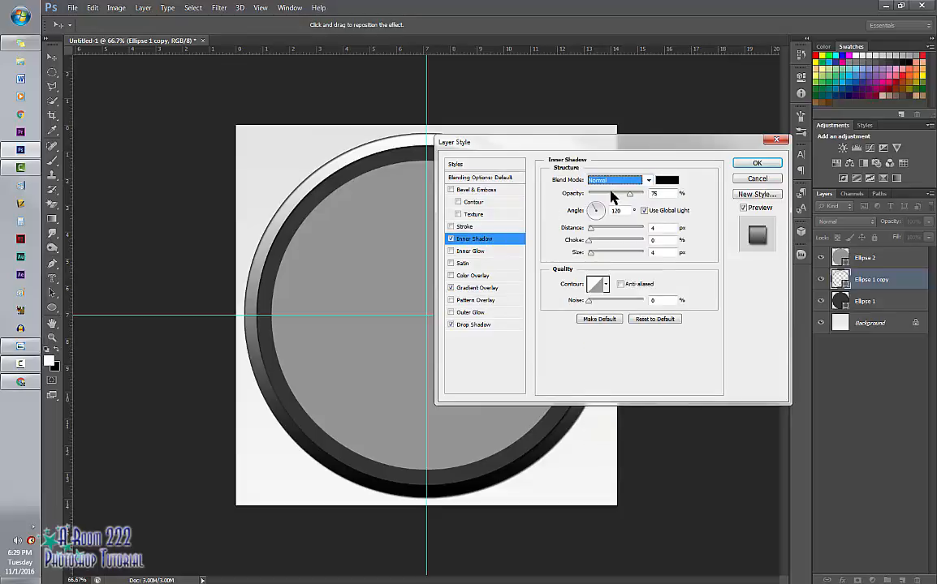
click(667, 180)
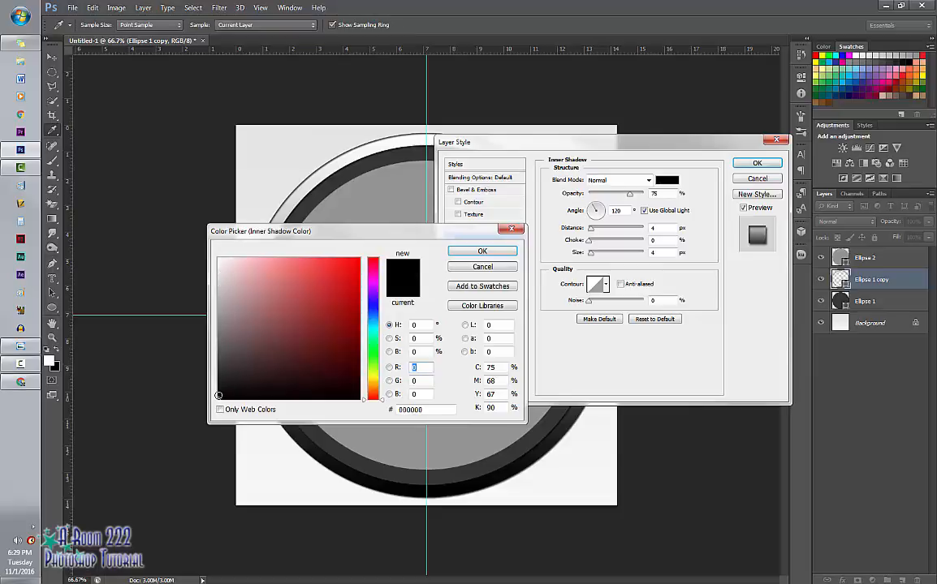
click(218, 258)
click(482, 251)
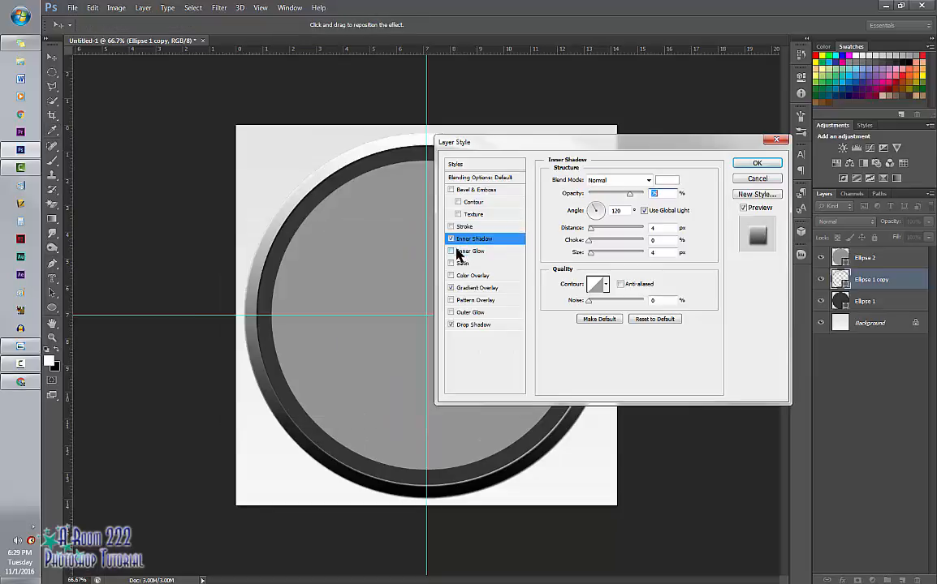
drag(630, 195, 647, 200)
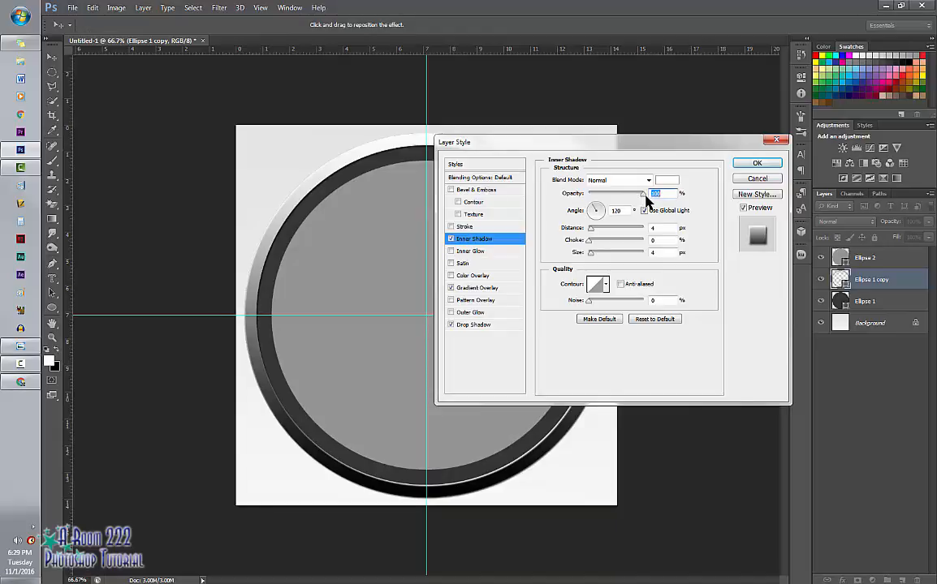
click(665, 228)
text(5)
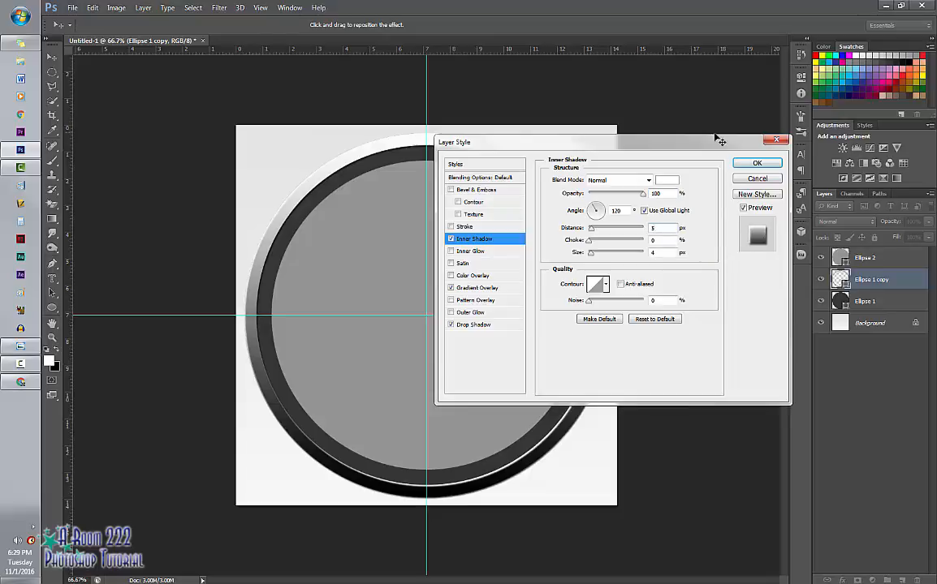
click(666, 254)
- Set the ring's Gradient Overlay to run from light grey e1dfdf to a near-white colour
click(487, 288)
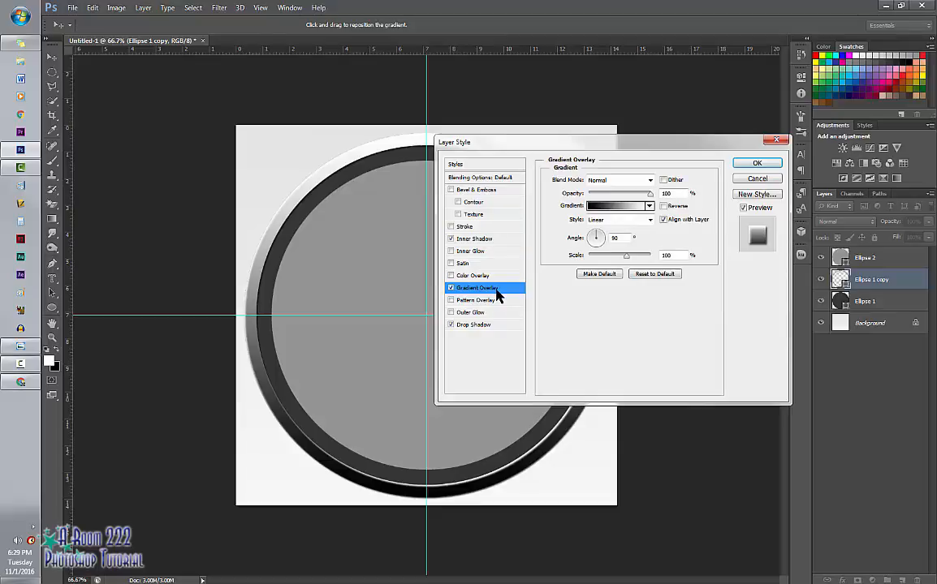
click(617, 205)
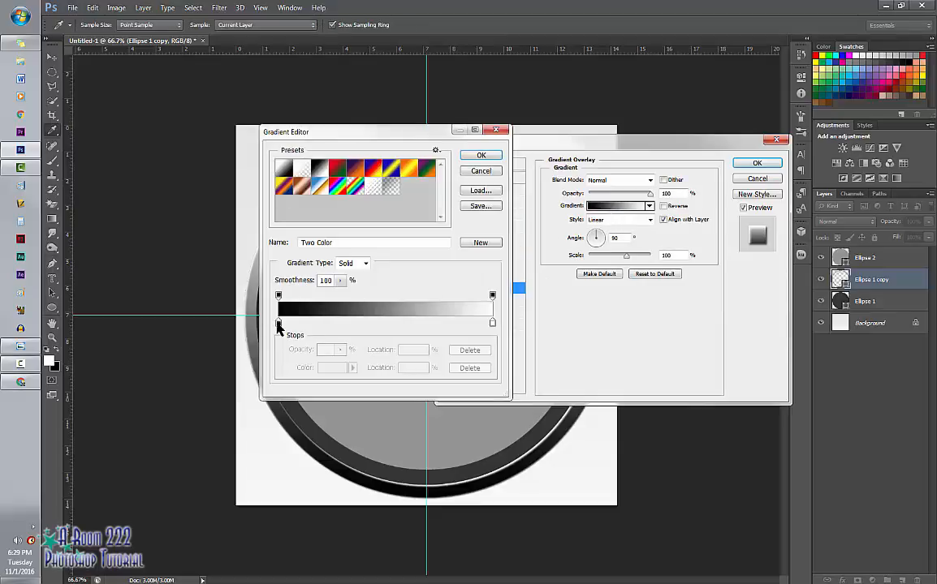
double_click(278, 324)
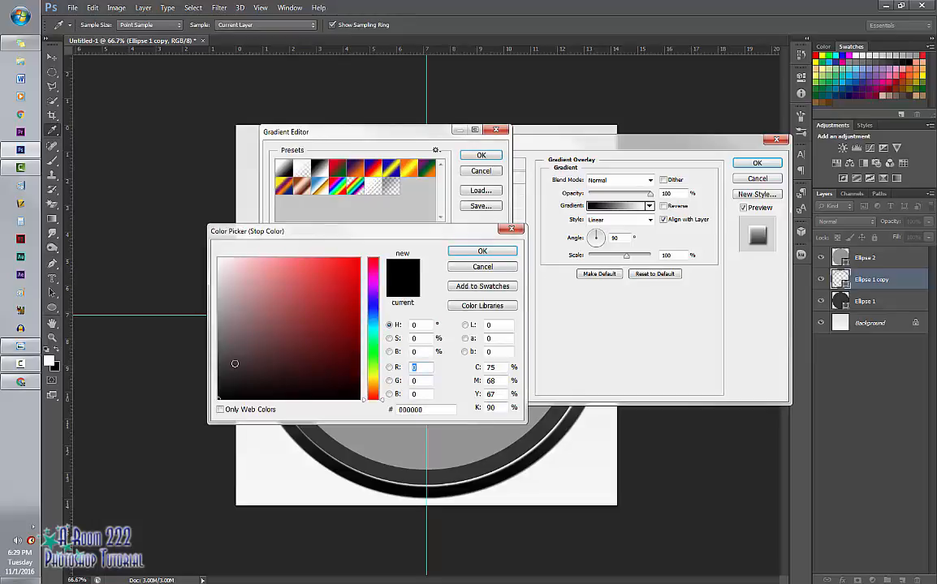
click(220, 275)
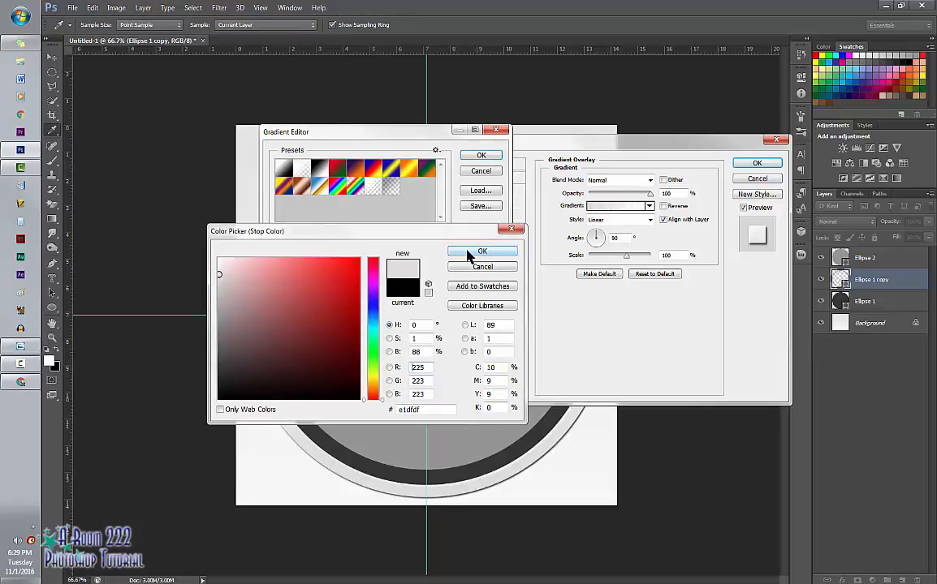
click(469, 254)
click(336, 368)
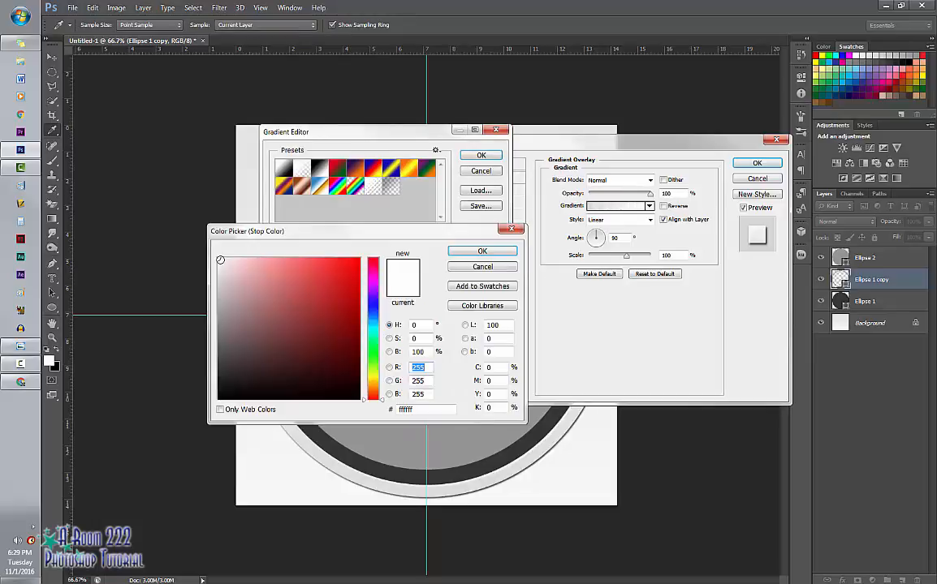
drag(220, 261, 222, 262)
click(485, 252)
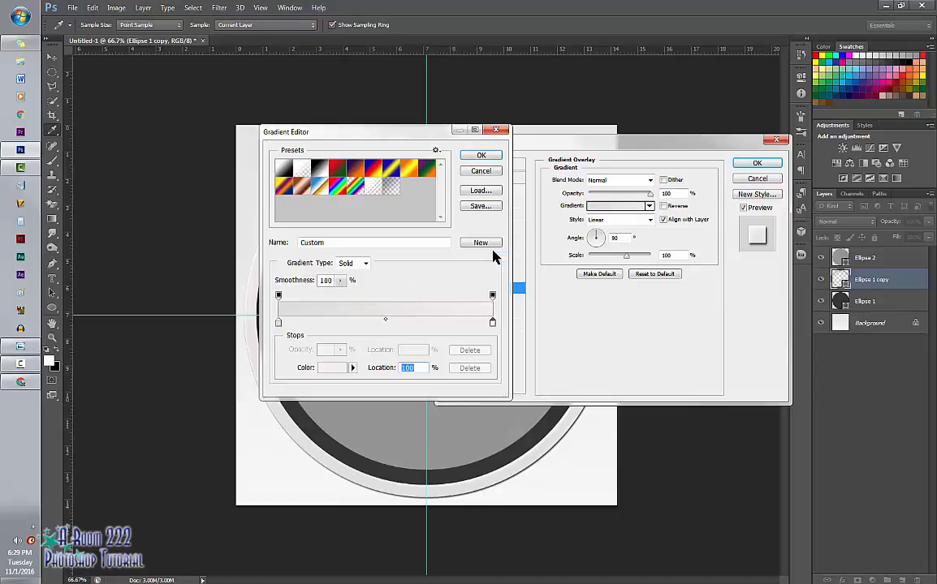
click(482, 156)
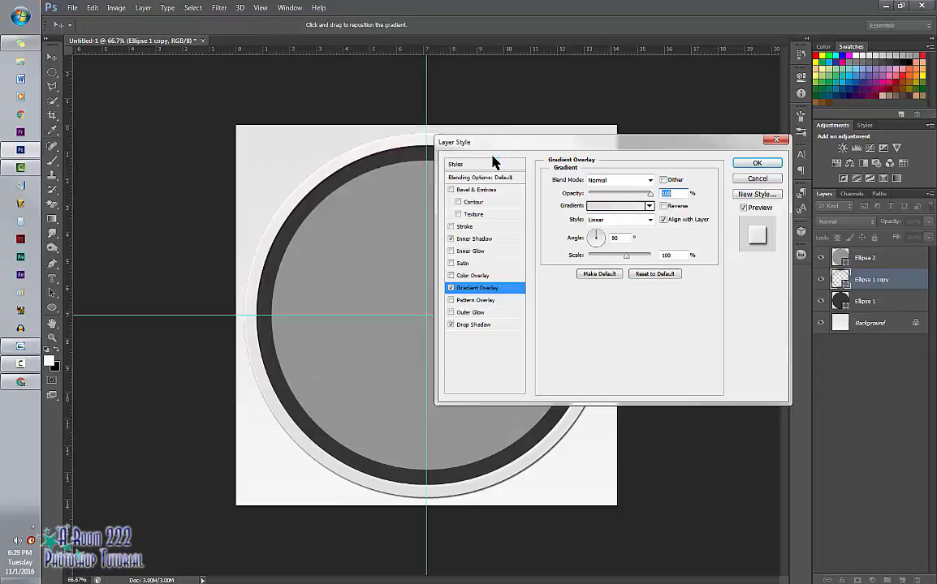
- Set the ring's Drop Shadow size to 20 px and apply the layer style
click(479, 325)
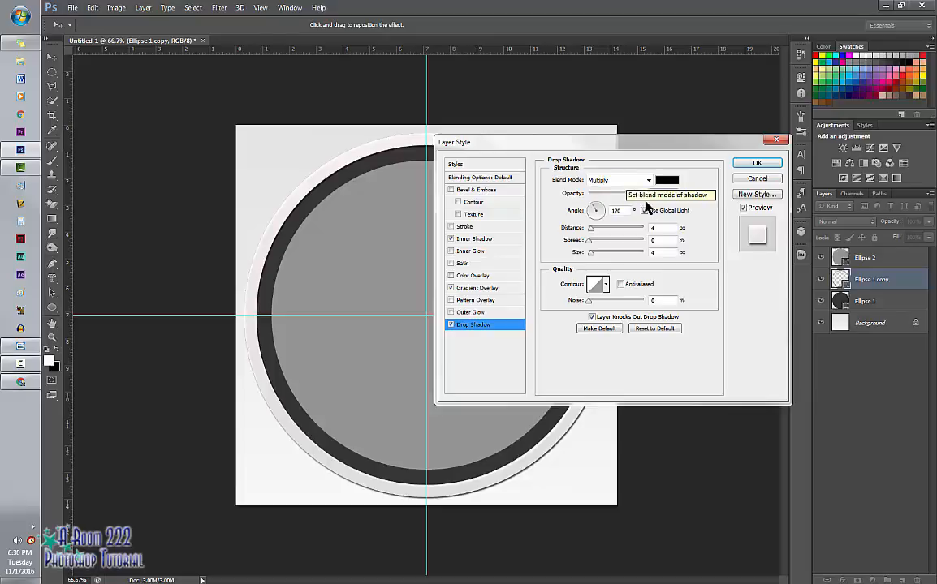
click(664, 252)
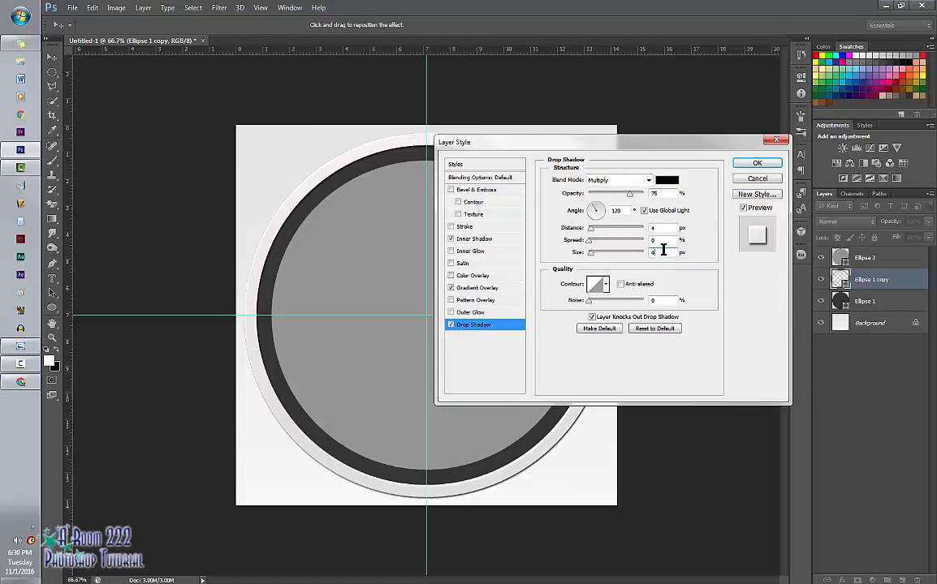
text(20)
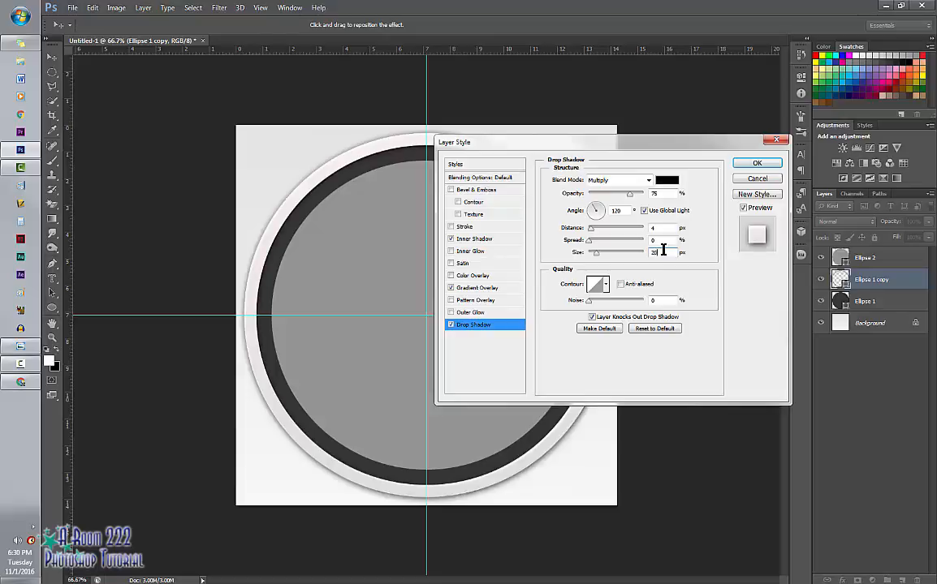
click(767, 167)
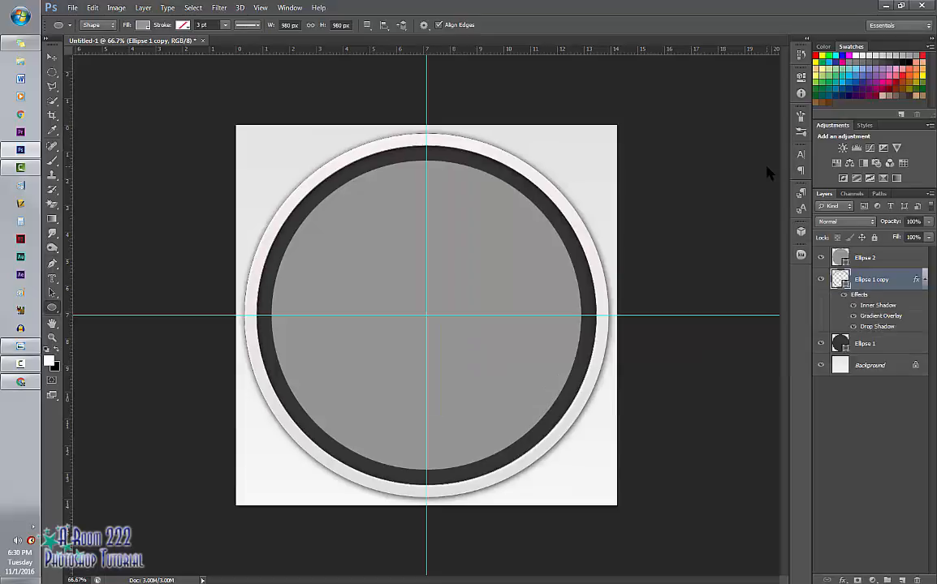
- Copy the layer style of Ellipse 1 copy onto the Ellipse 2 layer
right_click(893, 290)
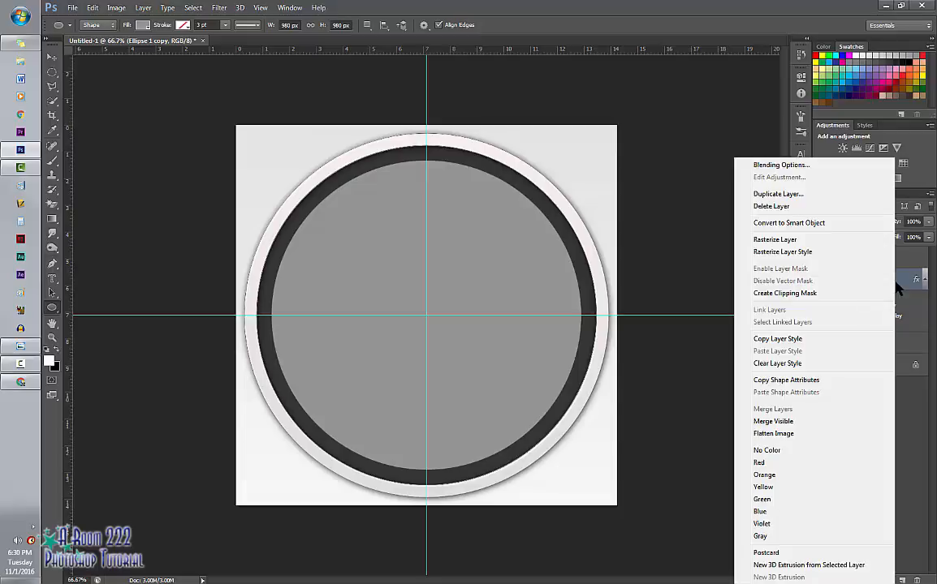
click(808, 341)
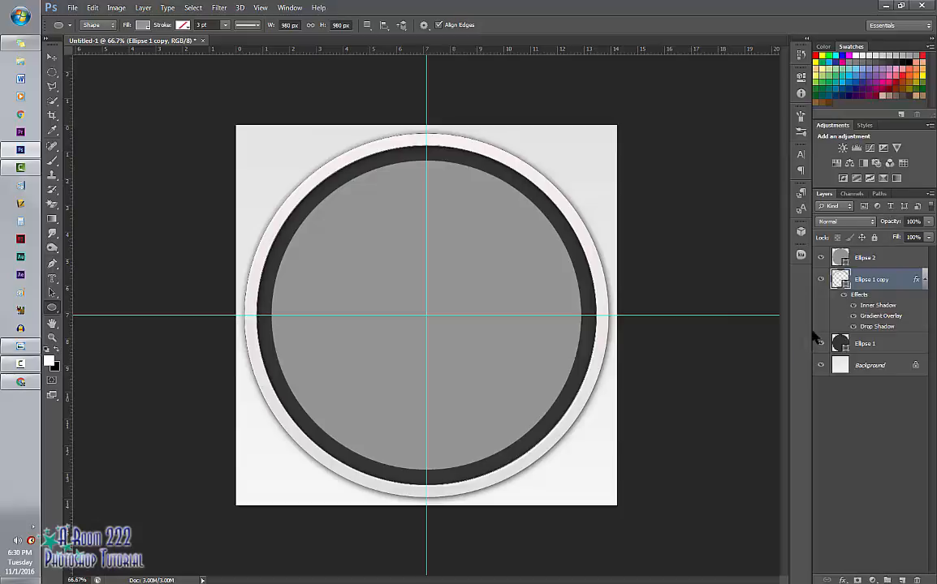
click(886, 258)
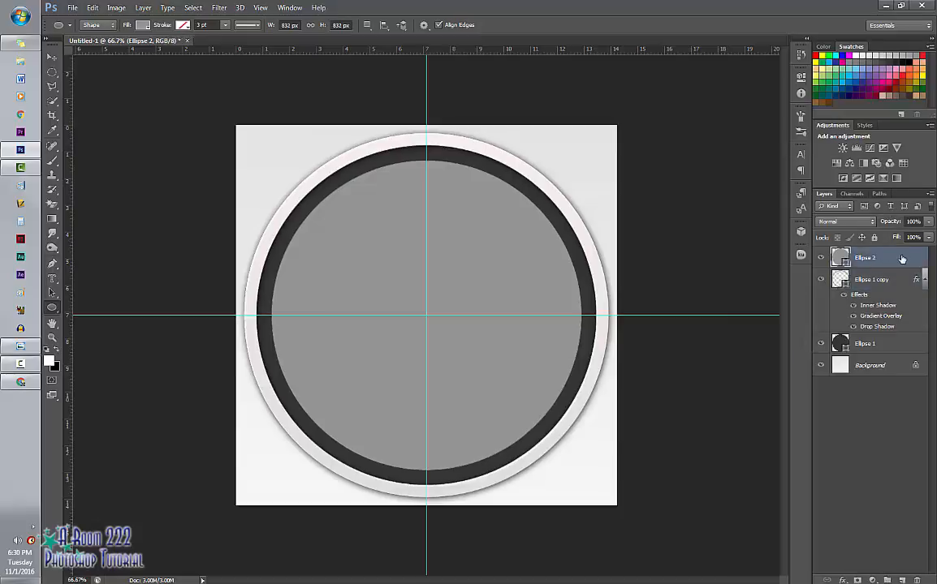
right_click(901, 258)
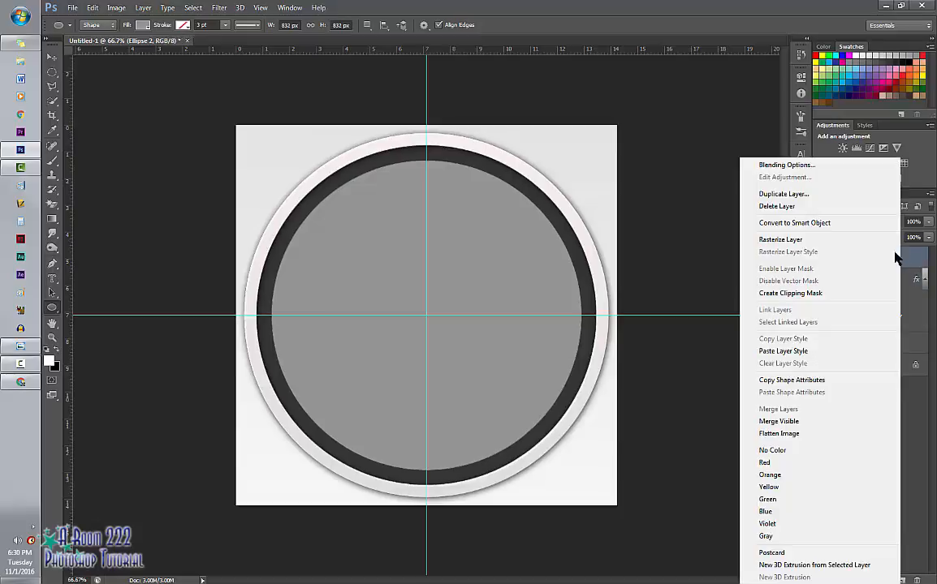
click(821, 357)
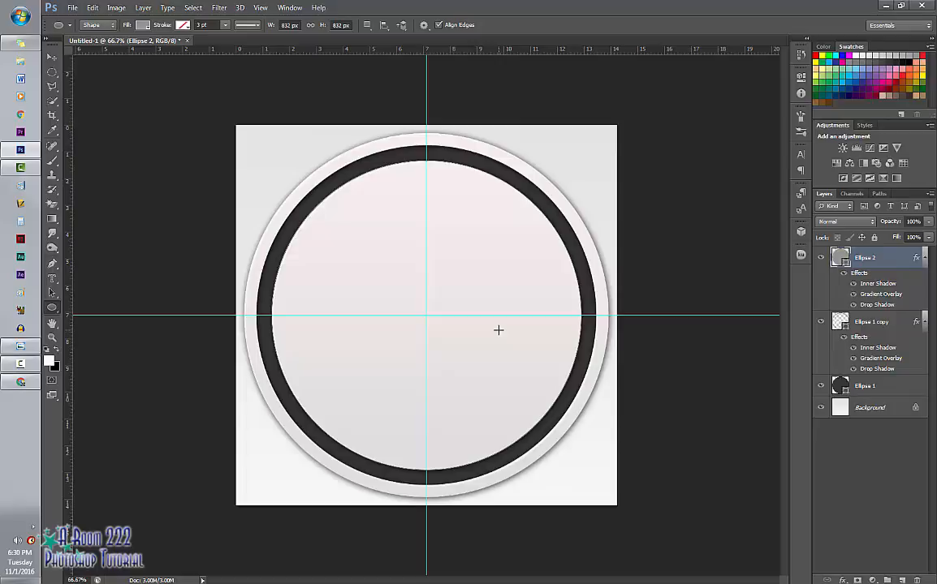
- Change the fill of Ellipse 1 to a dark magenta swatch
click(885, 387)
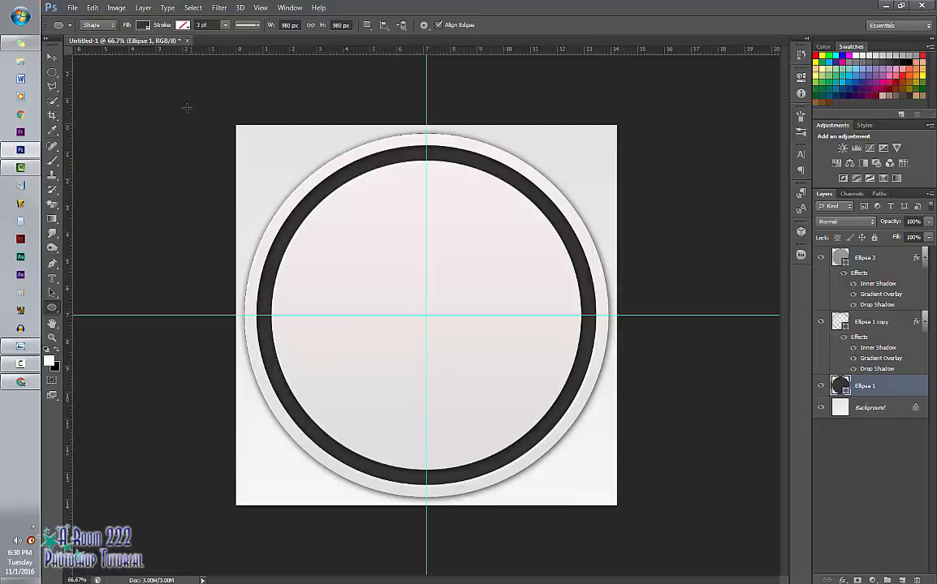
click(142, 26)
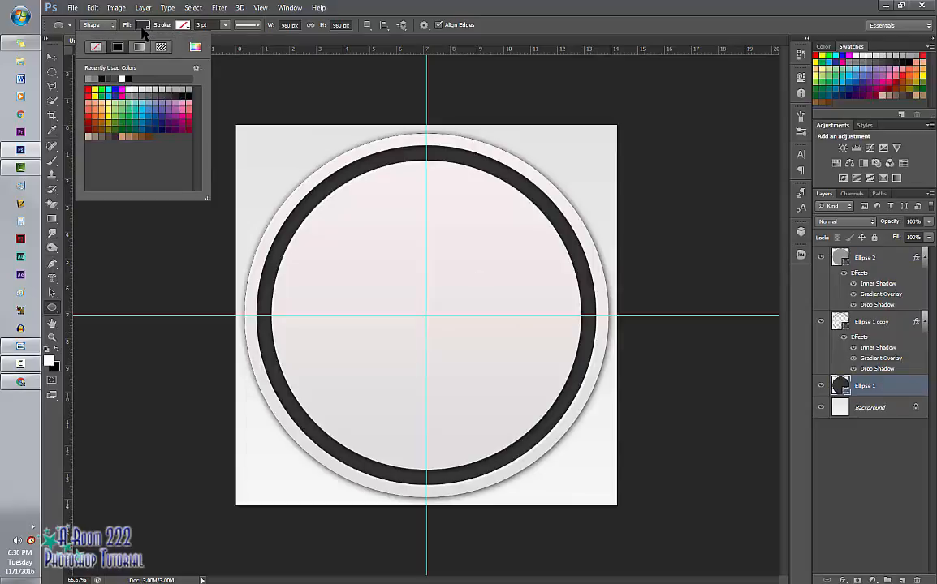
click(186, 121)
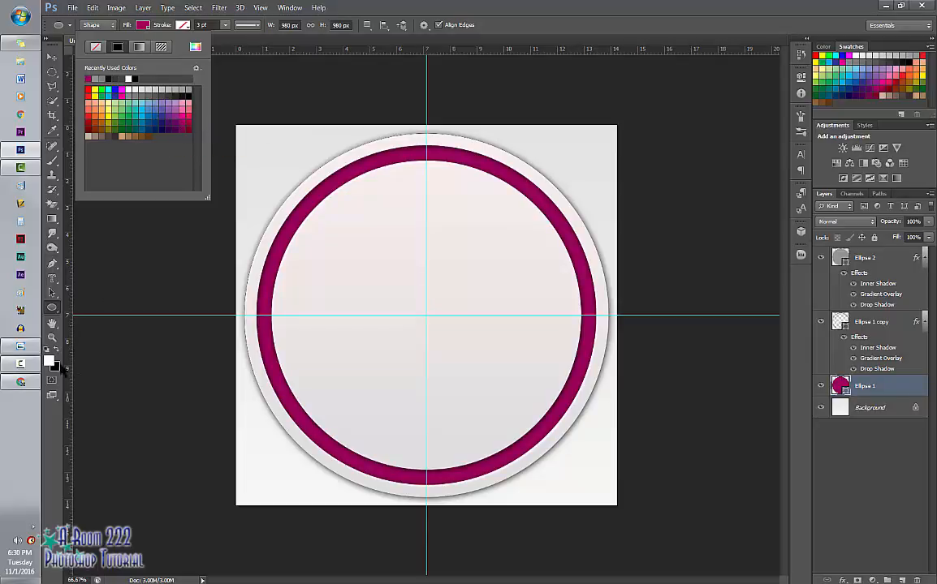
- Create horizontal type mask lettering reading CC across the inner circle
click(51, 278)
click(51, 278)
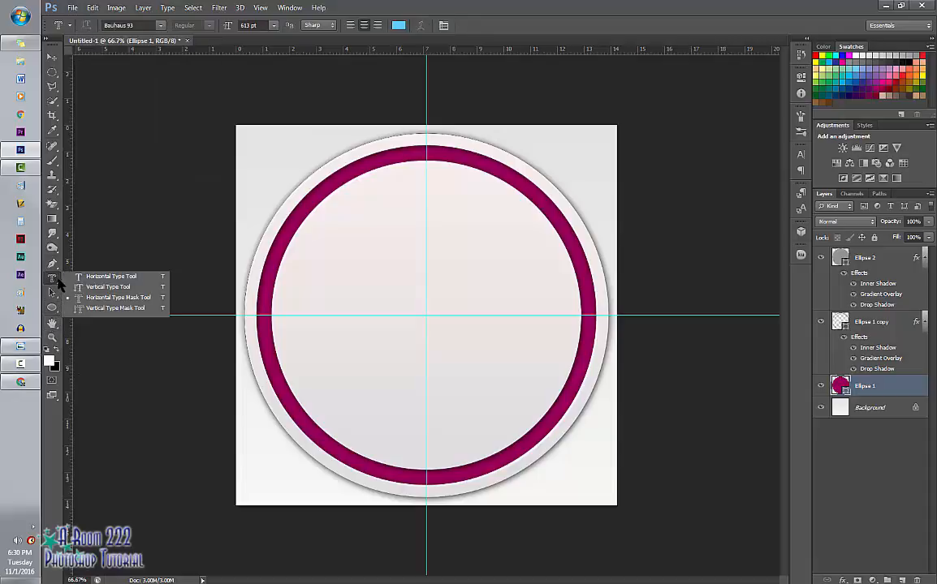
click(106, 299)
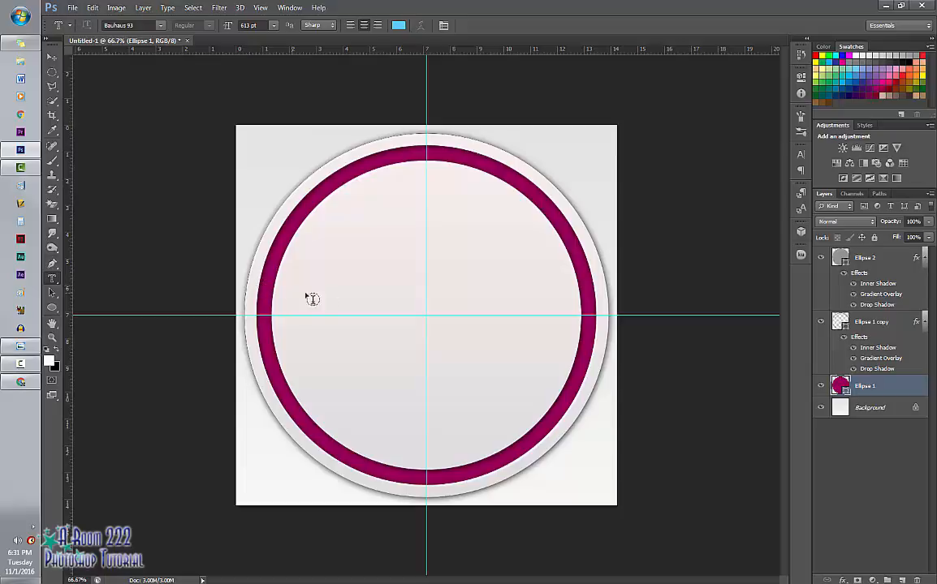
click(333, 292)
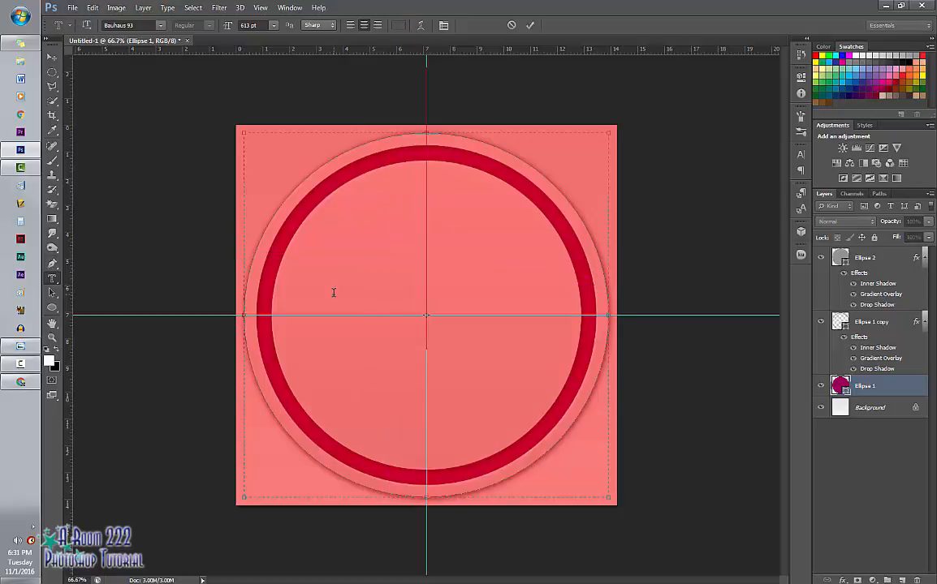
text(CC)
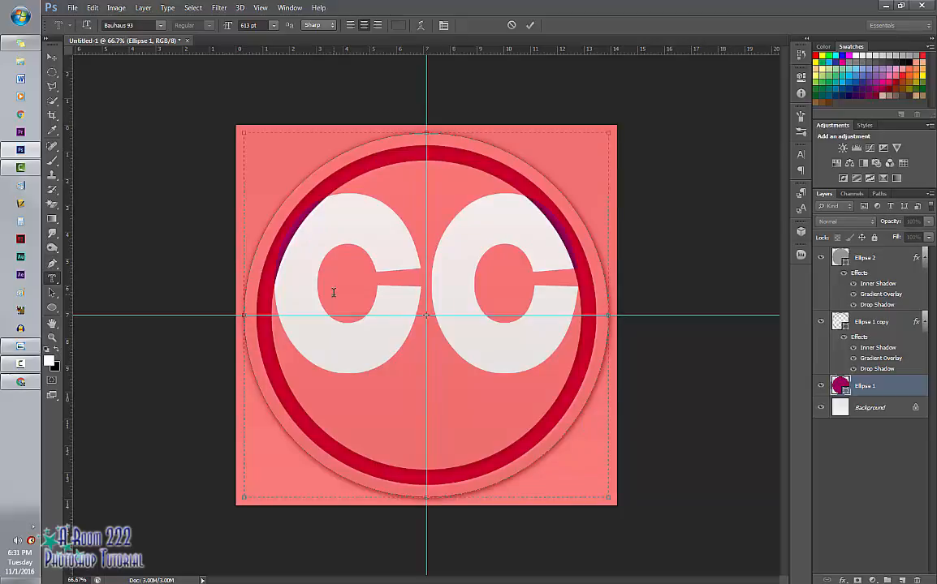
click(146, 25)
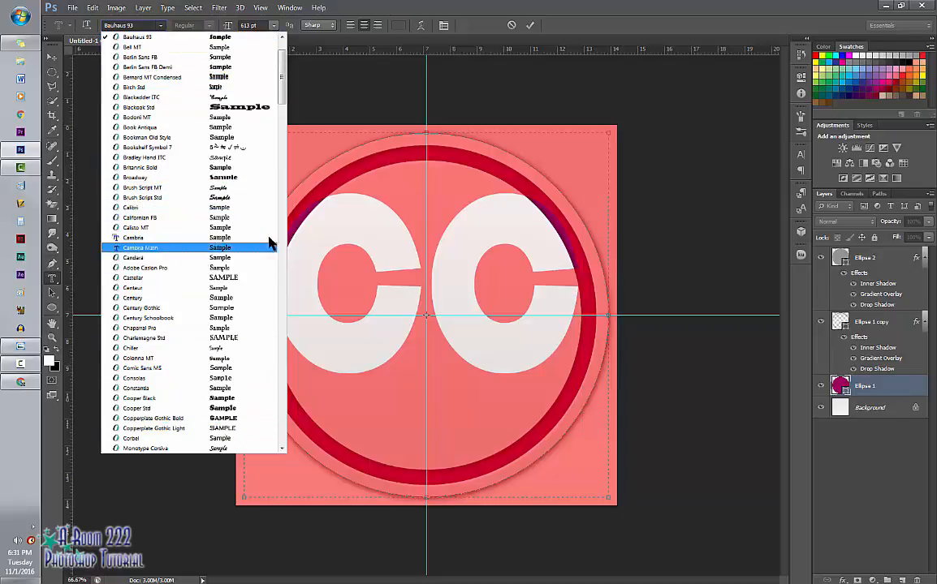
mouse_move(283, 84)
mouse_down()
mouse_move(283, 110)
mouse_move(286, 75)
mouse_up()
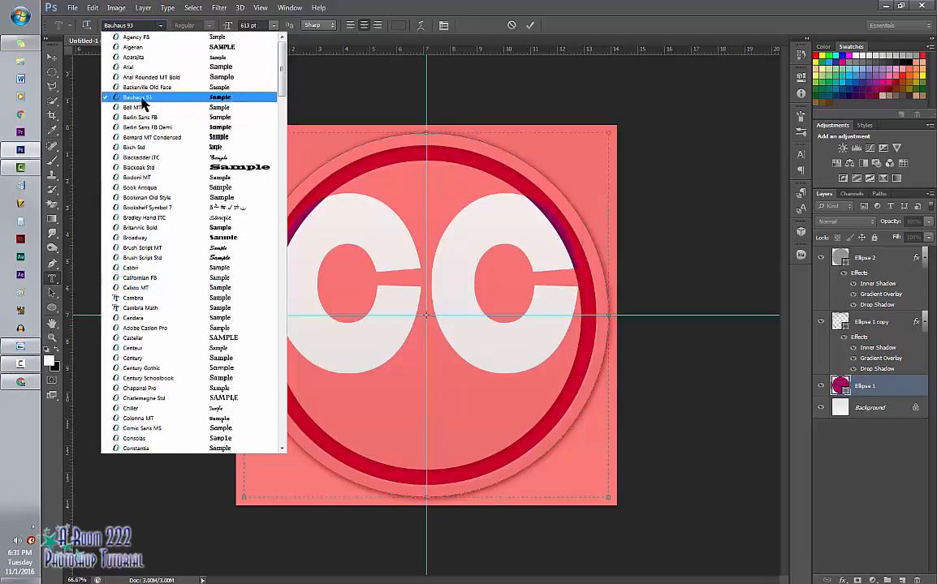
drag(282, 75, 282, 280)
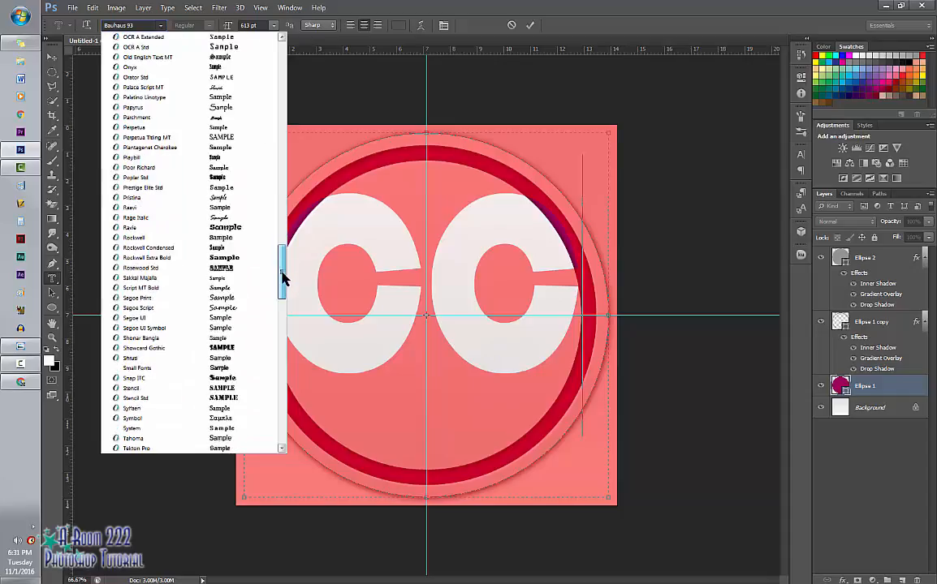
click(237, 329)
- Select the CC mask lettering and change its font to Snap ITC
drag(359, 278, 315, 272)
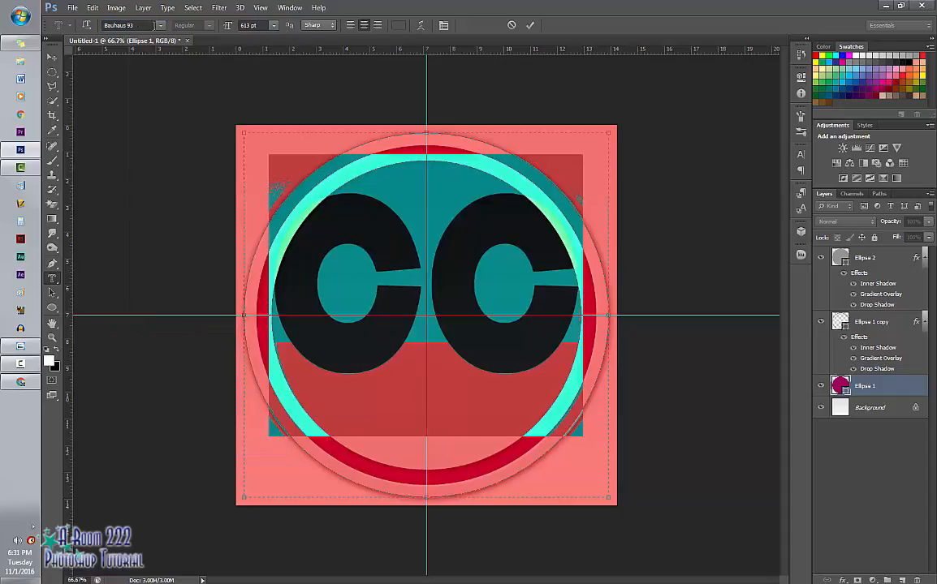
click(160, 26)
drag(281, 79, 282, 291)
click(243, 49)
click(160, 25)
click(230, 161)
click(160, 25)
click(235, 297)
click(160, 25)
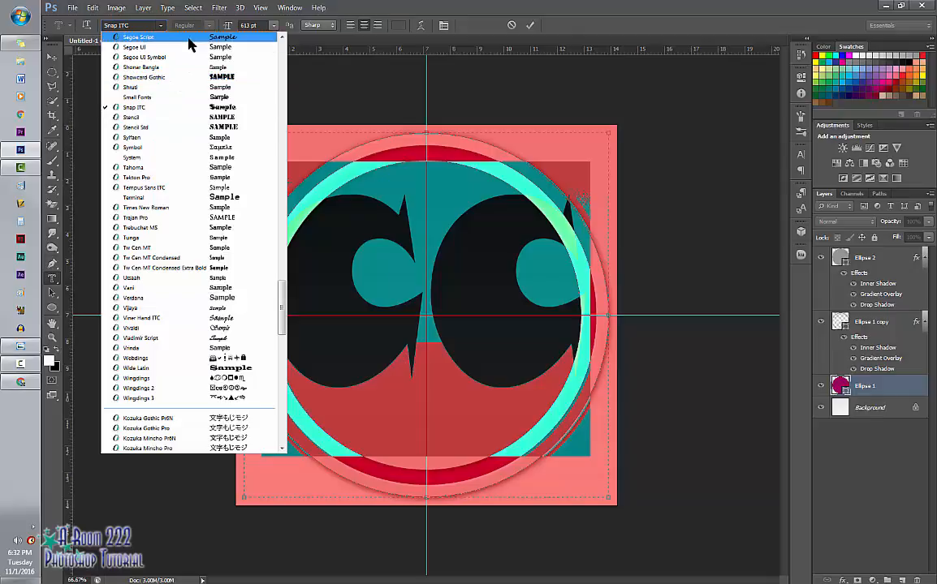
click(598, 19)
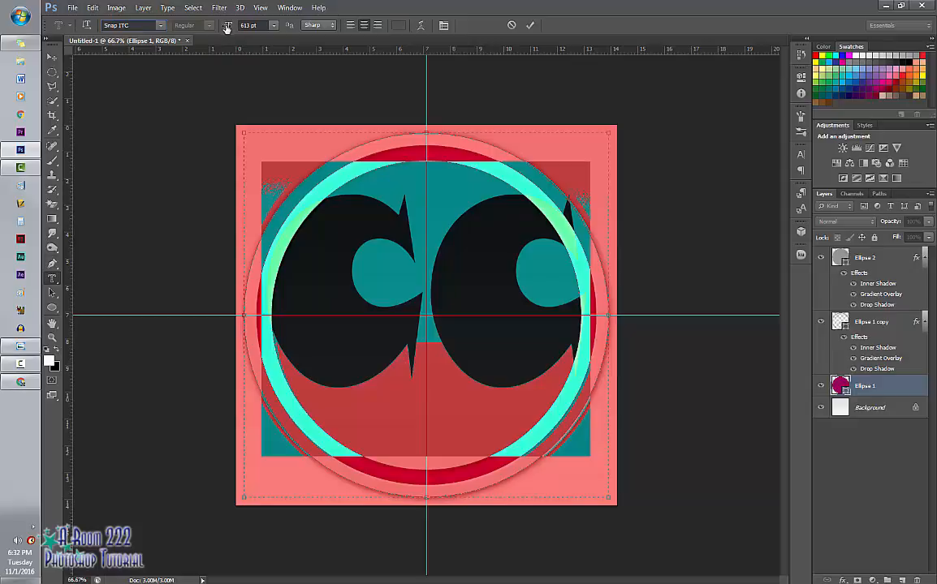
- Set the lettering size to 610 pt, move it down to the middle of the circle and commit it as a selection
click(273, 25)
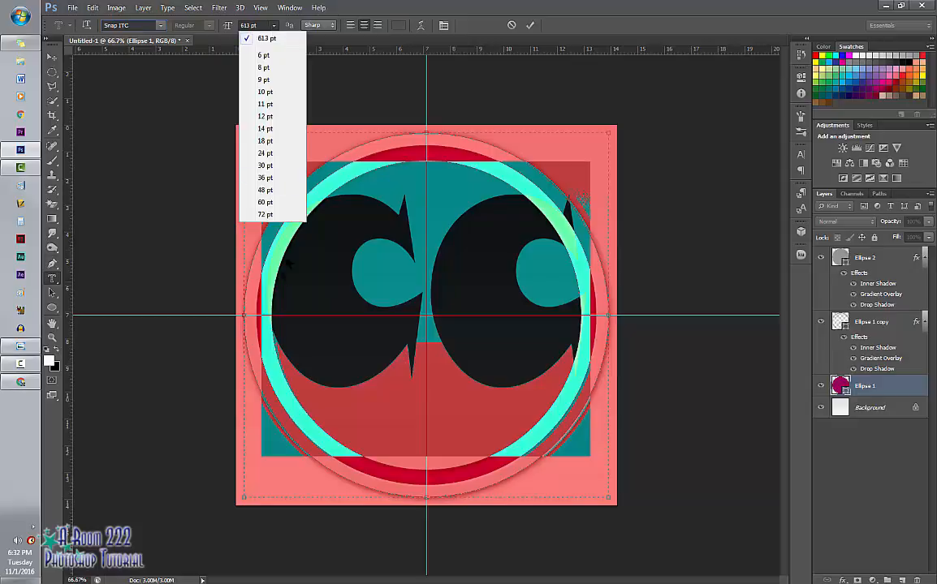
click(229, 27)
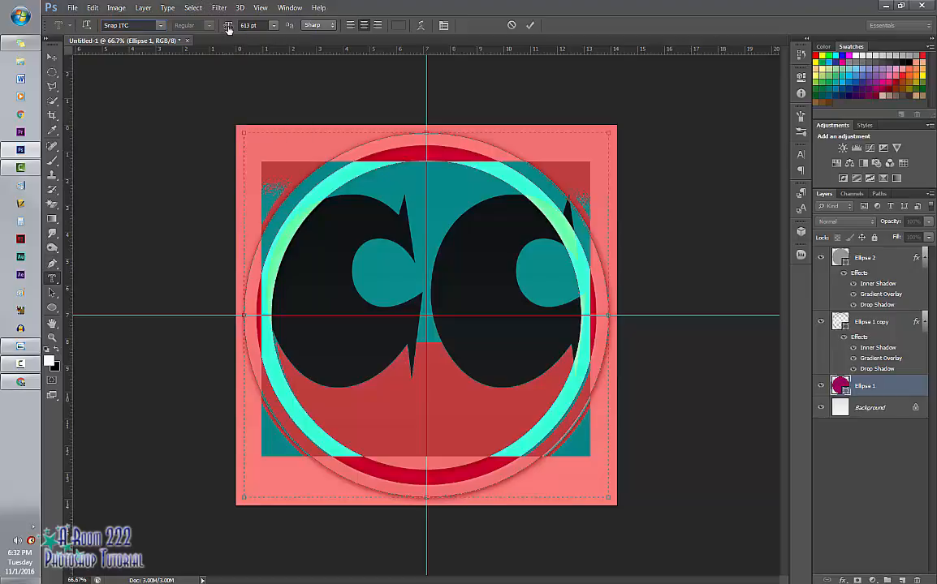
mouse_move(229, 28)
mouse_down()
mouse_move(264, 28)
mouse_move(227, 30)
mouse_up()
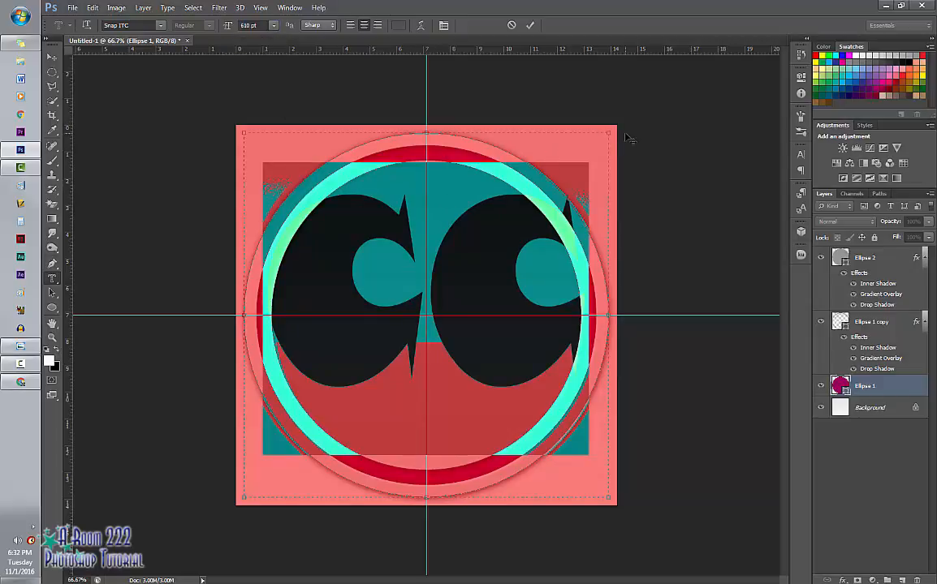
drag(637, 139, 634, 167)
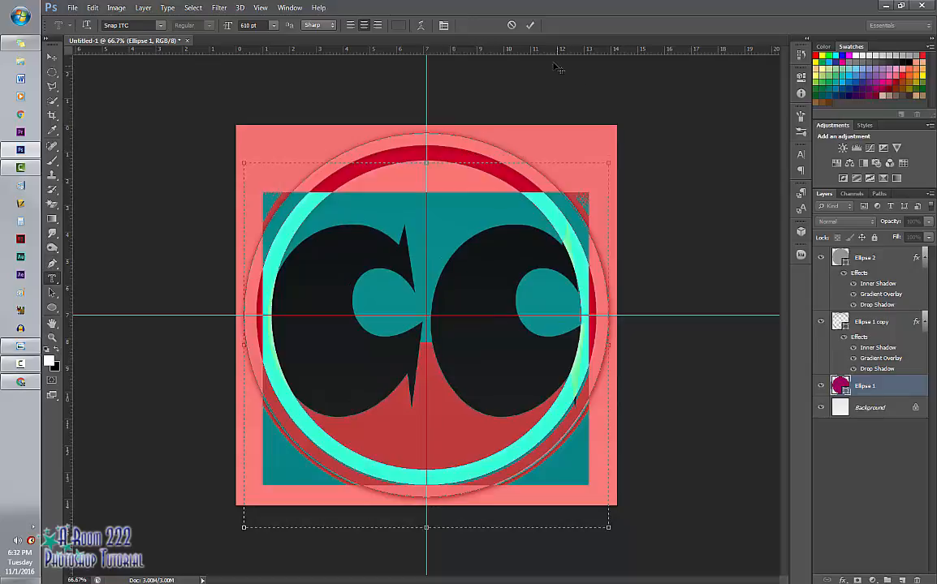
click(530, 25)
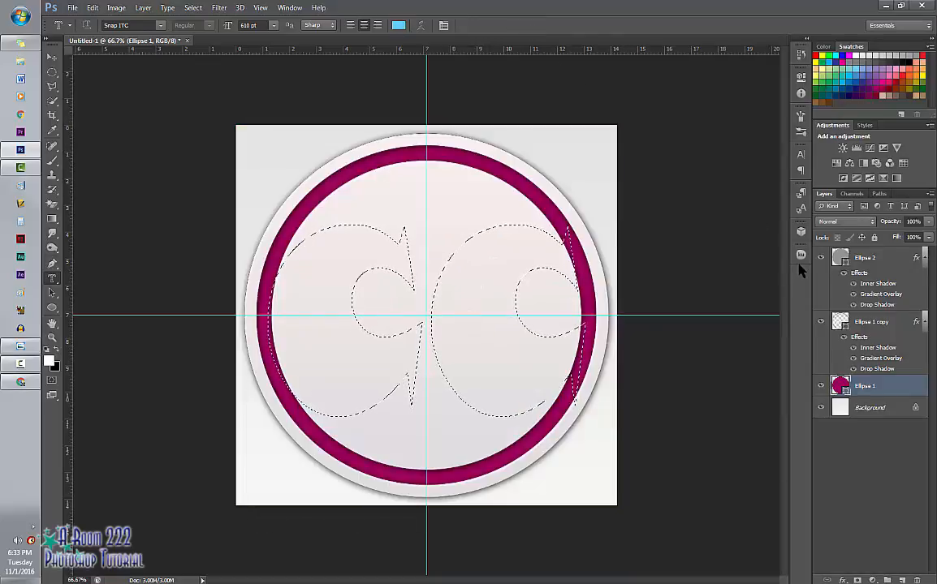
- Add an inverted layer mask to Ellipse 2 that cuts the CC selection out of it
click(863, 258)
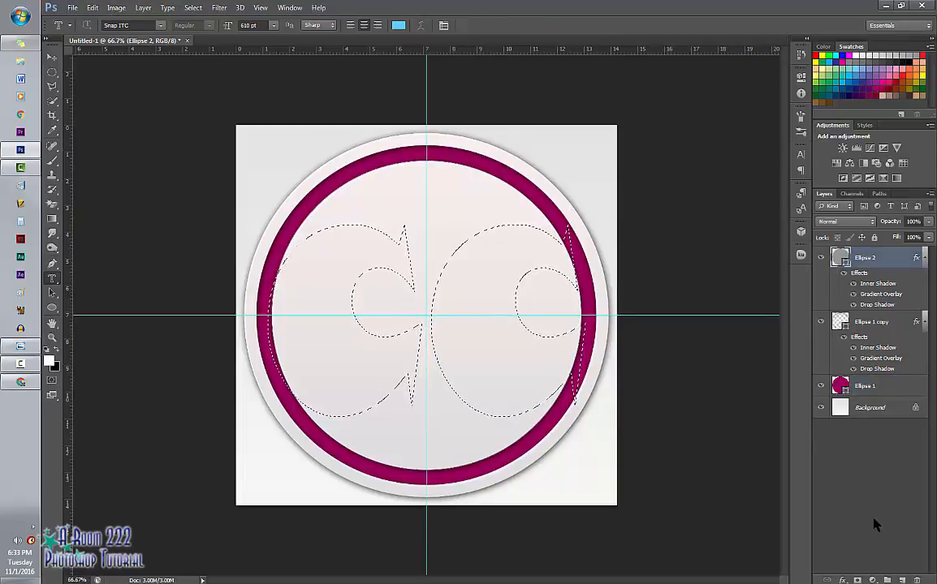
alt+click(856, 581)
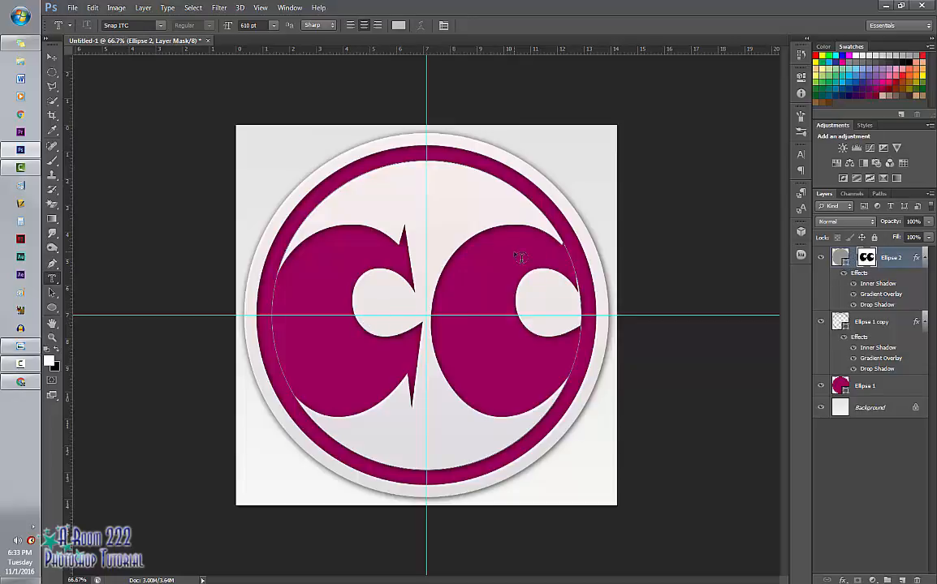
- Scale the CC mask down to about 92% height, centre it on the guides, and stretch its left edge slightly outward
click(51, 58)
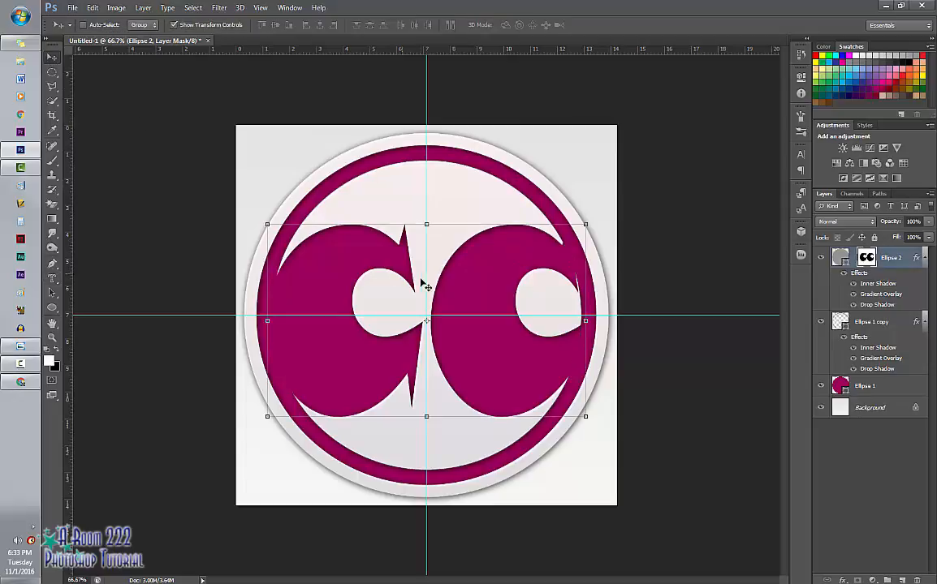
mouse_move(469, 288)
mouse_down()
mouse_move(461, 279)
mouse_move(471, 285)
mouse_up()
key(ctrl+t)
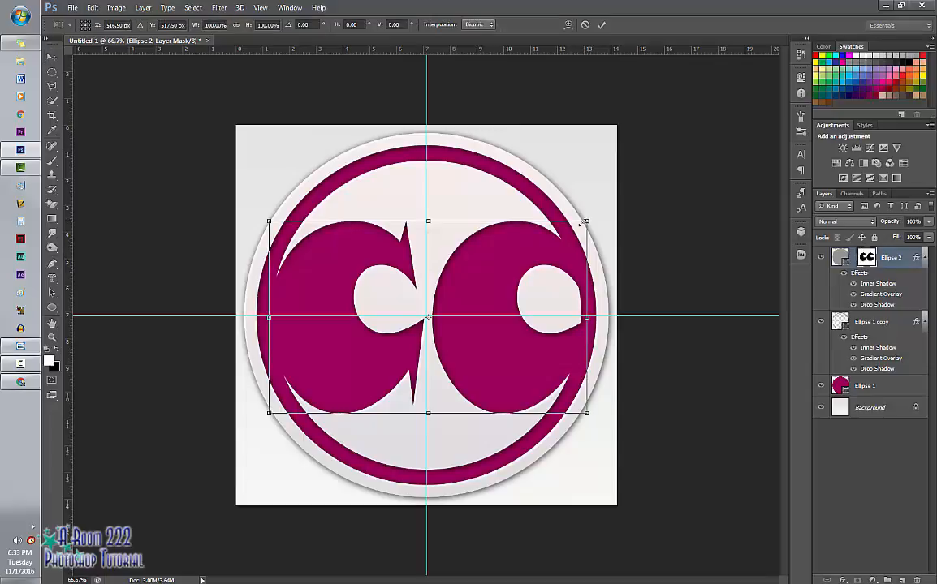
drag(582, 221, 566, 236)
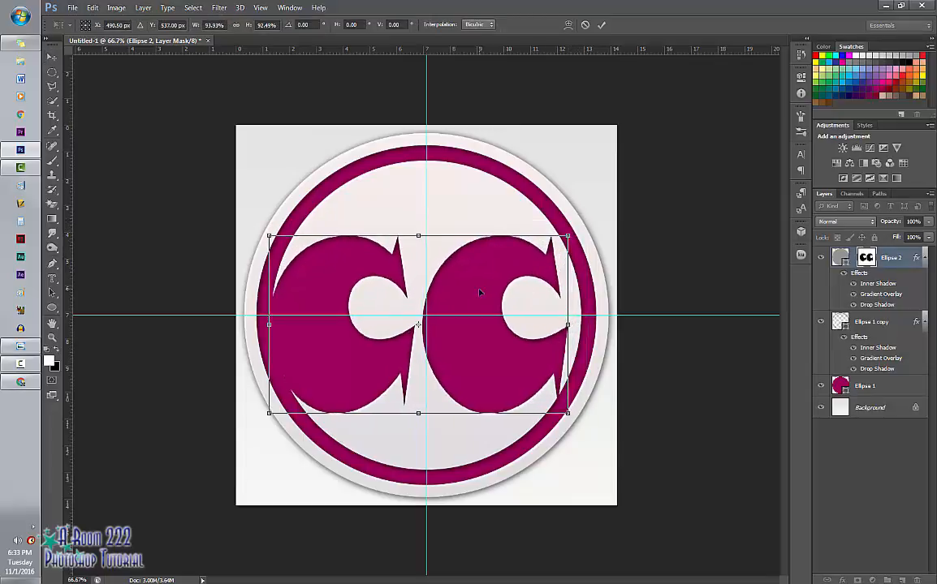
drag(480, 293, 485, 282)
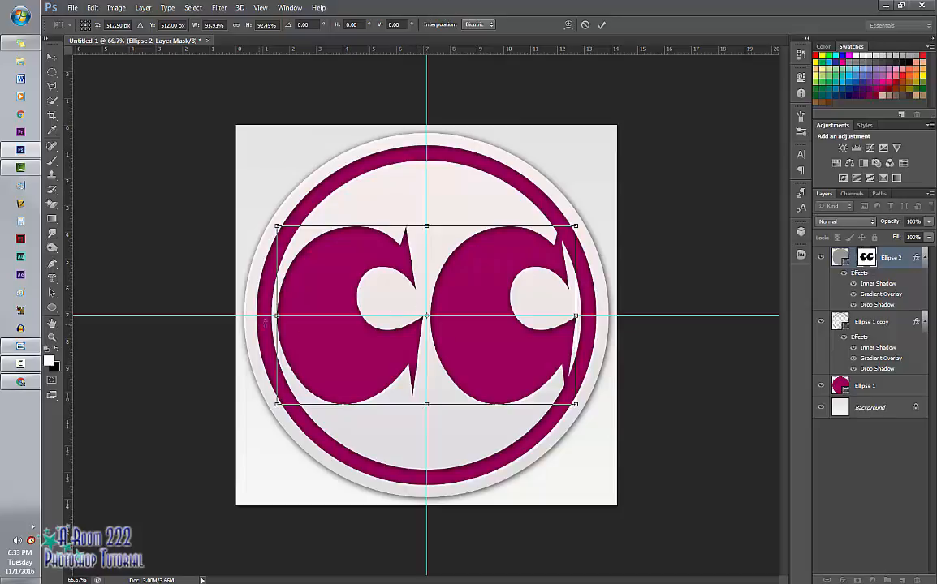
drag(276, 316, 271, 308)
key(Return)
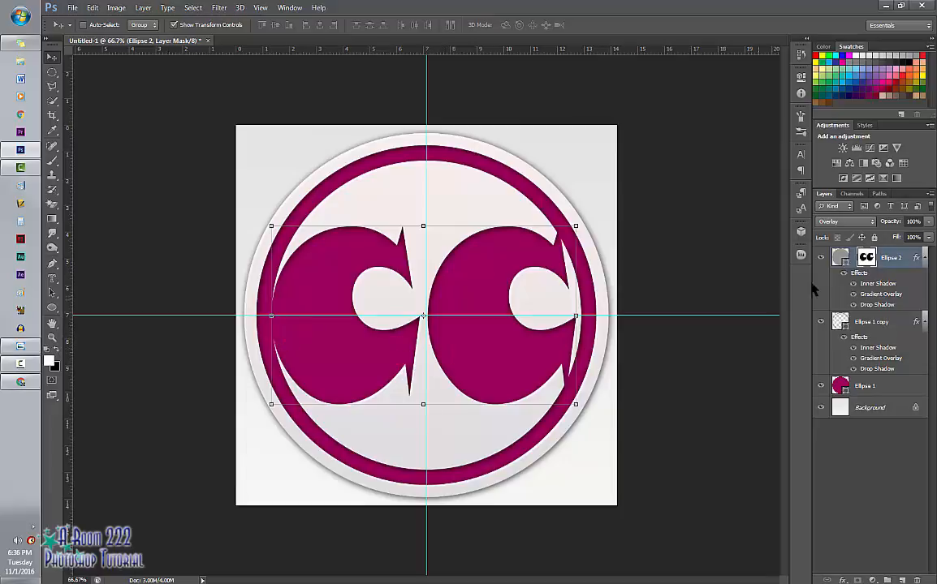
- Choose the Brush tool at 1100 px size and set the Ellipse 2 layer's blend mode to Overlay
click(854, 260)
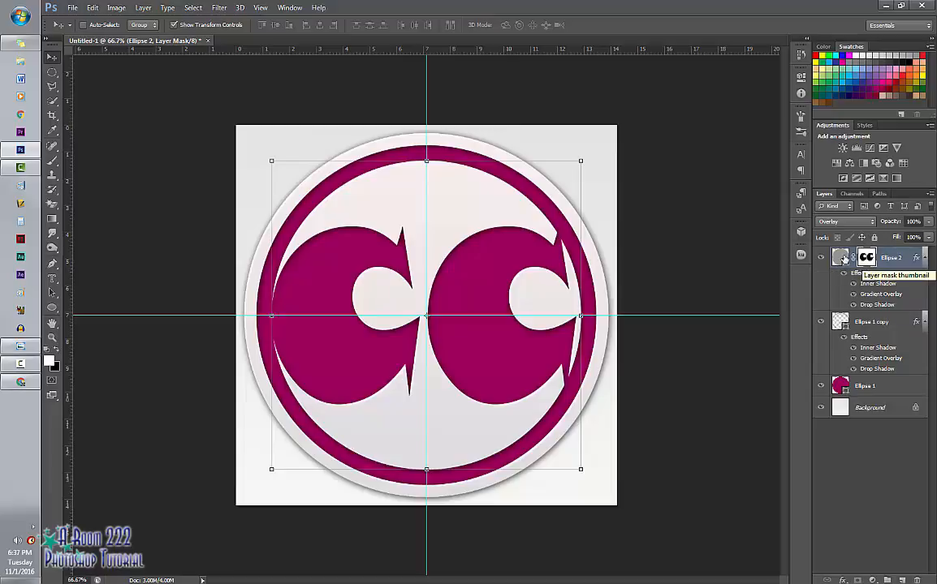
click(51, 160)
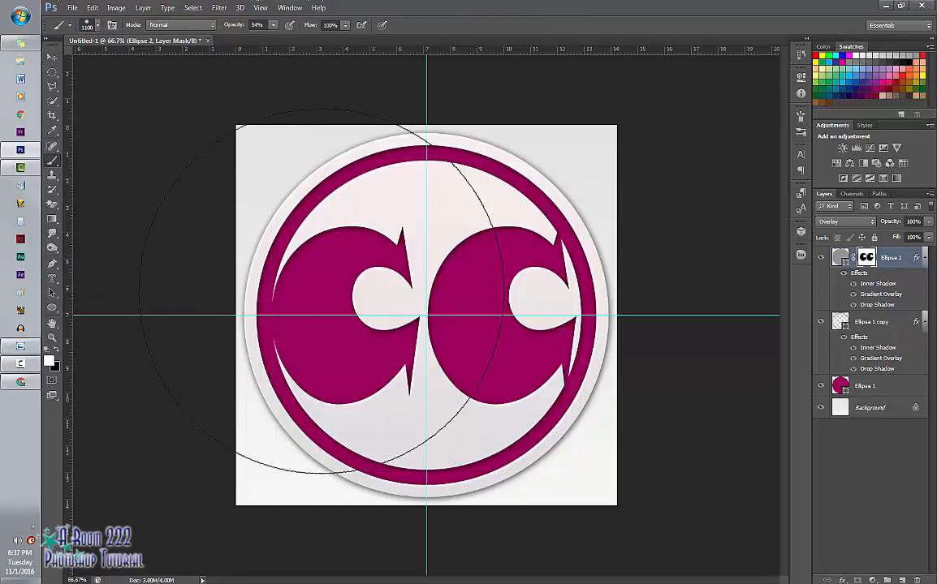
click(97, 26)
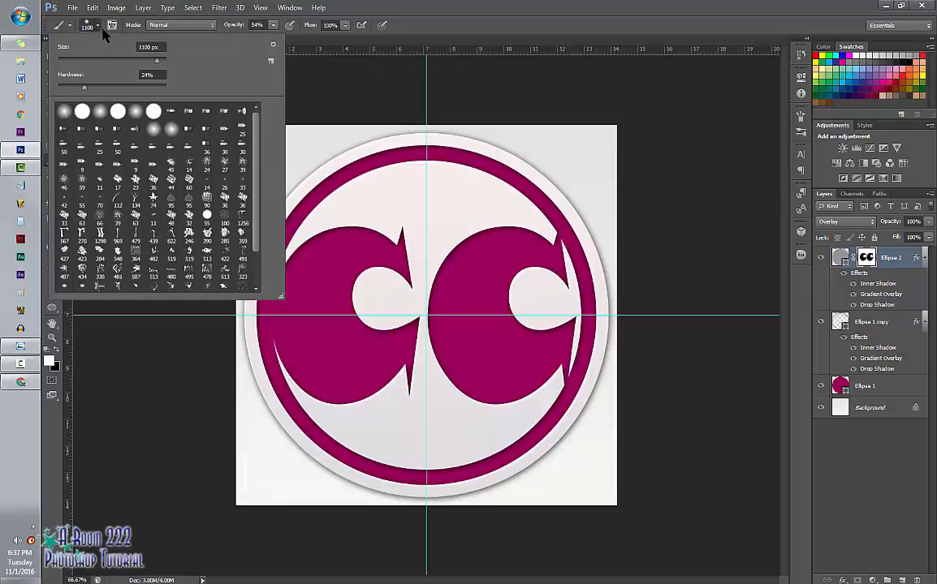
click(97, 27)
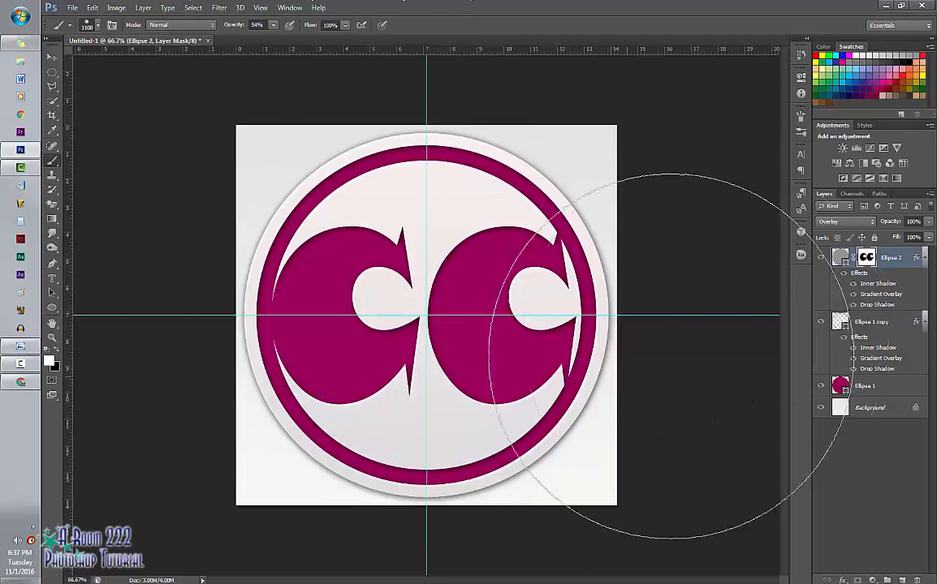
click(846, 222)
click(846, 233)
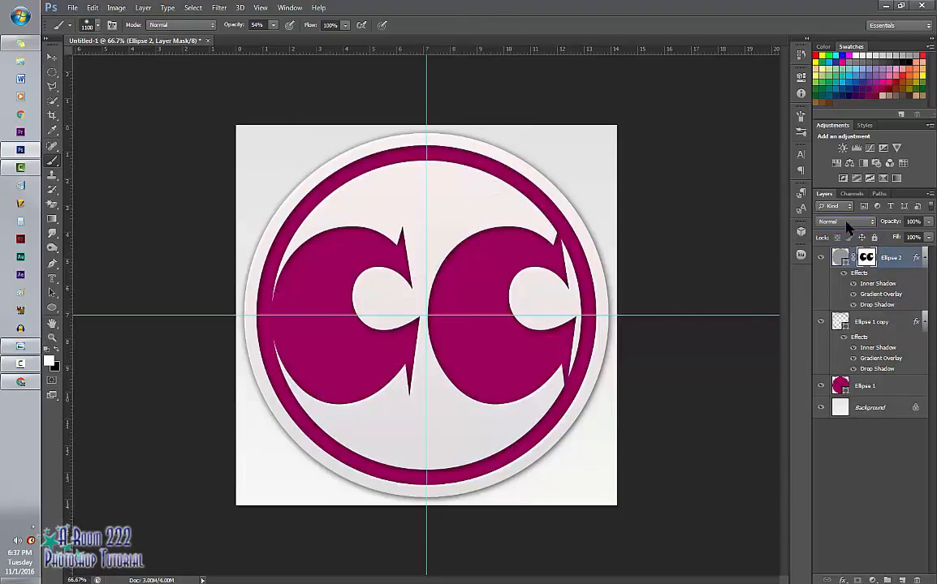
click(846, 222)
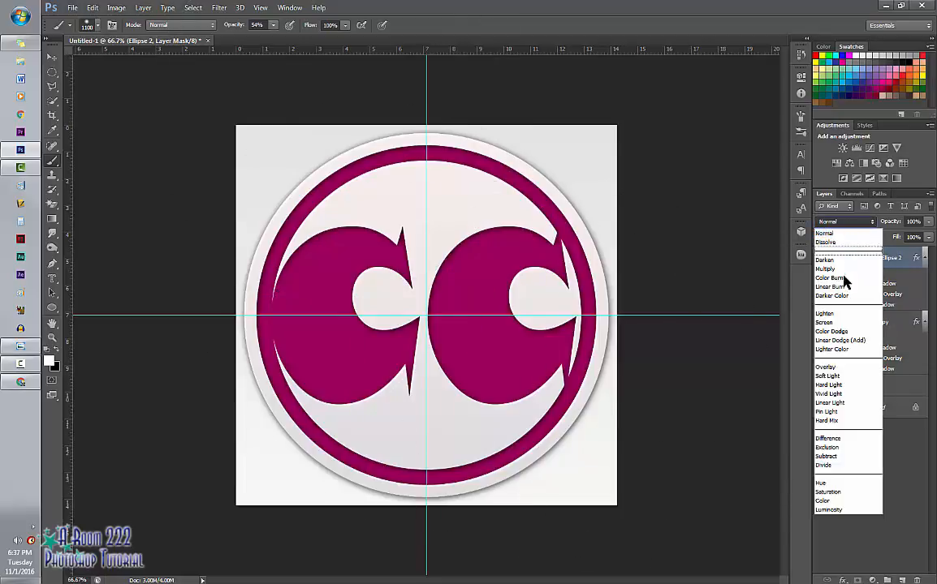
click(825, 367)
- Brush soft white highlights over the upper and lower parts of the CC lettering on the mask, undoing the extra dab in the centre
mouse_move(268, 150)
mouse_down()
mouse_move(418, 116)
mouse_move(422, 106)
mouse_move(422, 122)
mouse_move(485, 85)
mouse_up()
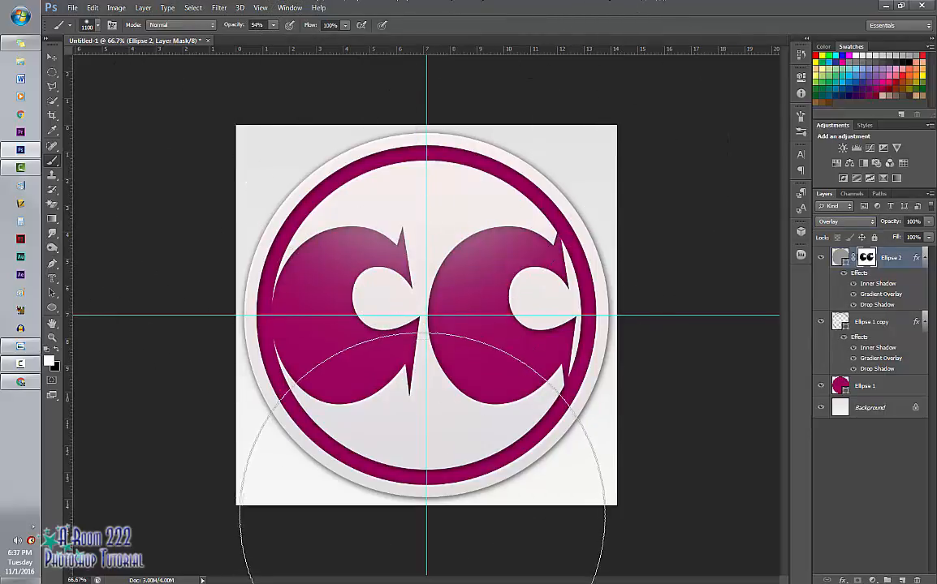
click(427, 531)
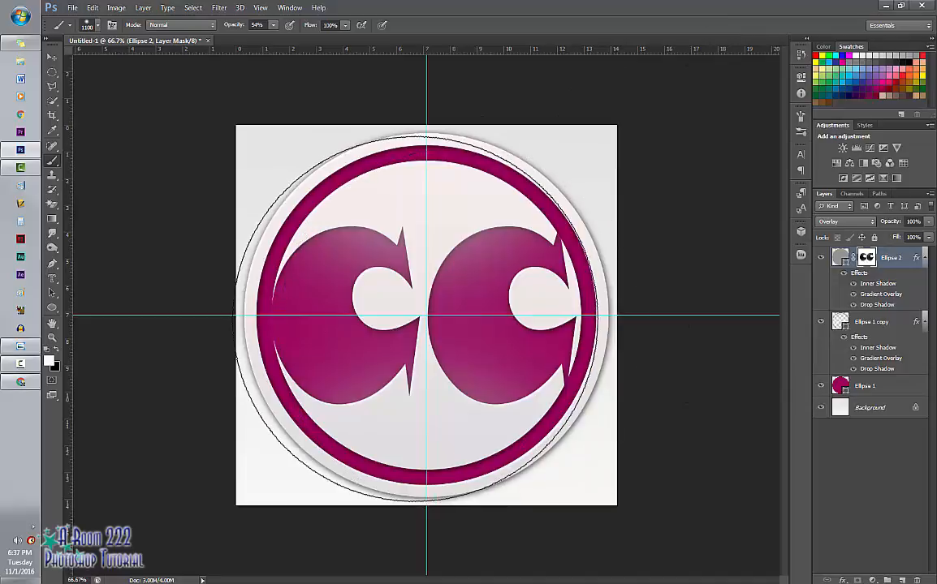
click(422, 318)
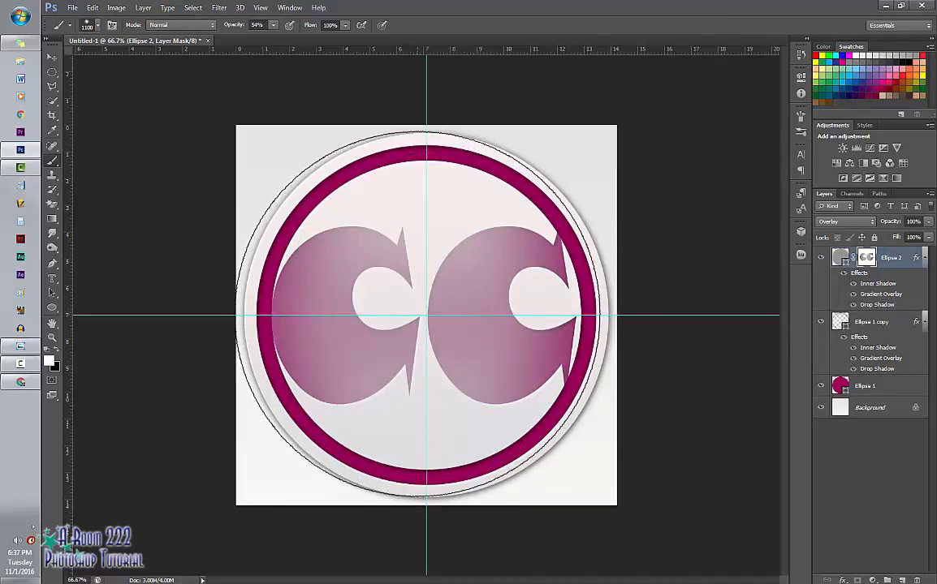
key(ctrl+z)
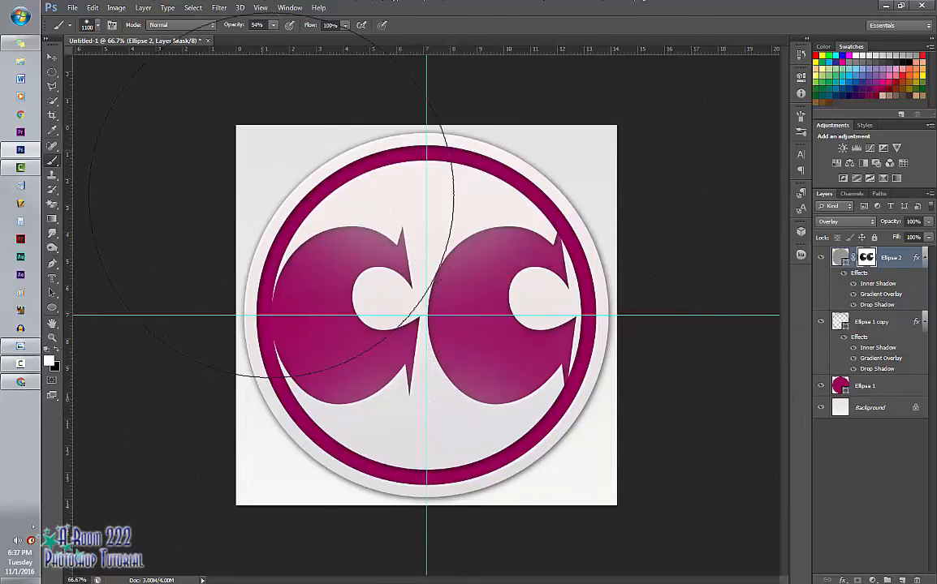
- Add a new layer above Ellipse 2 and fill it entirely with white using the Paint Bucket tool
click(915, 580)
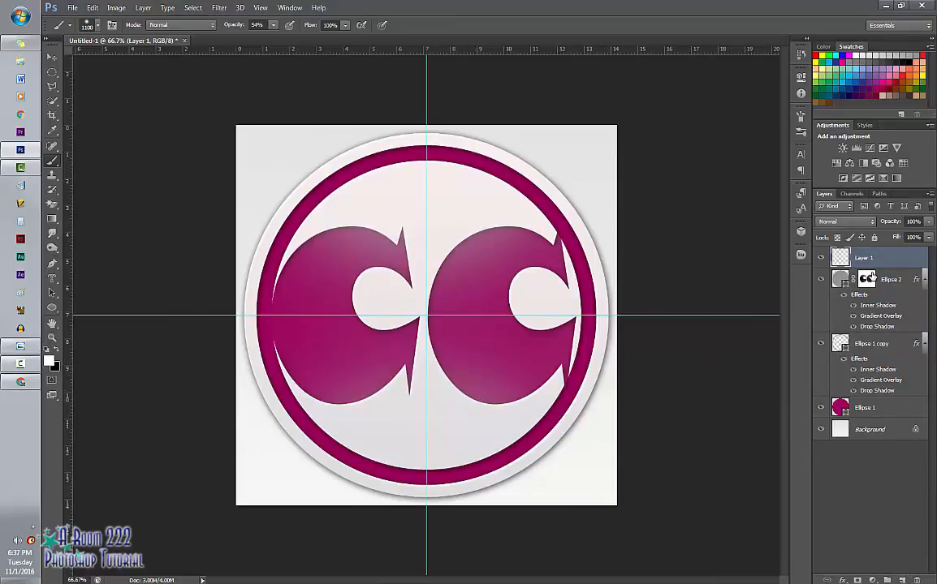
click(52, 219)
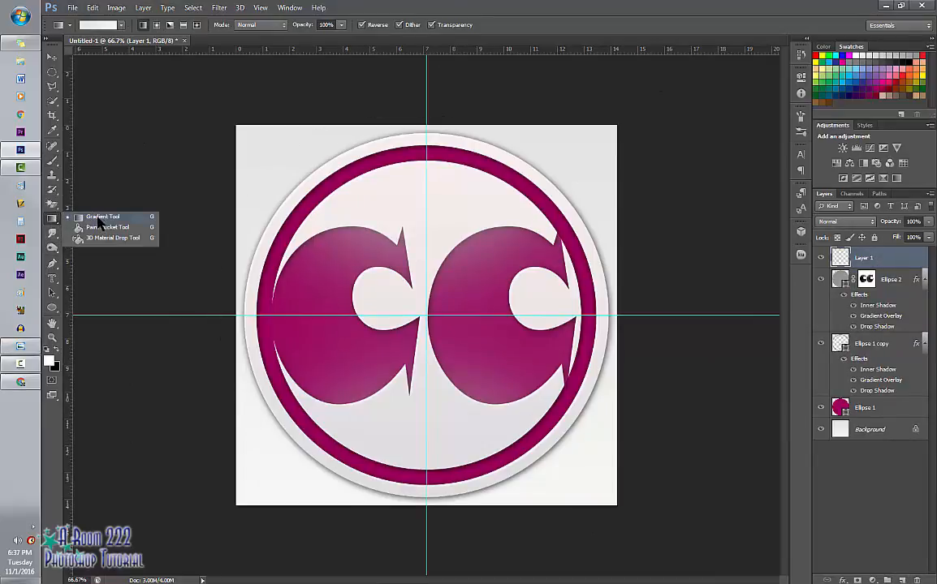
click(95, 218)
click(52, 220)
click(98, 230)
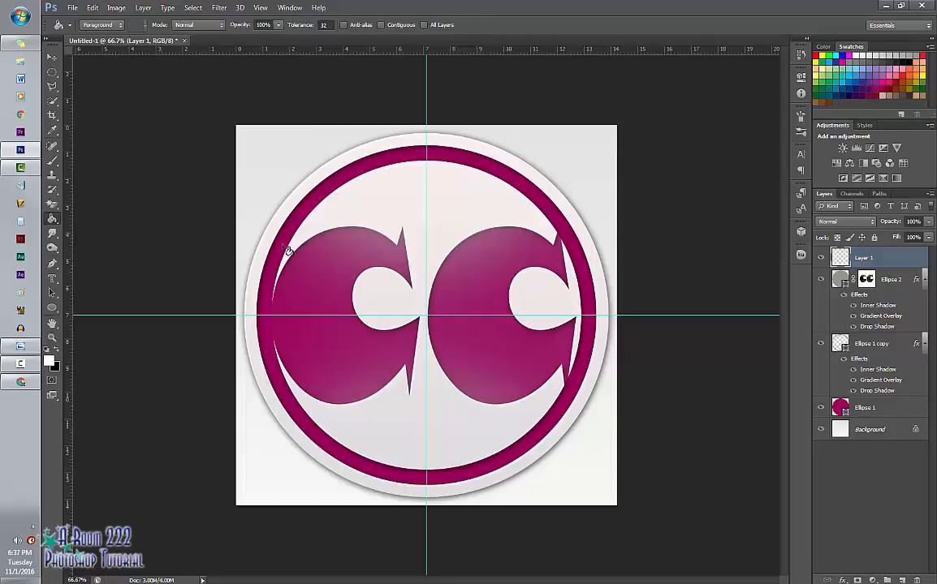
click(413, 262)
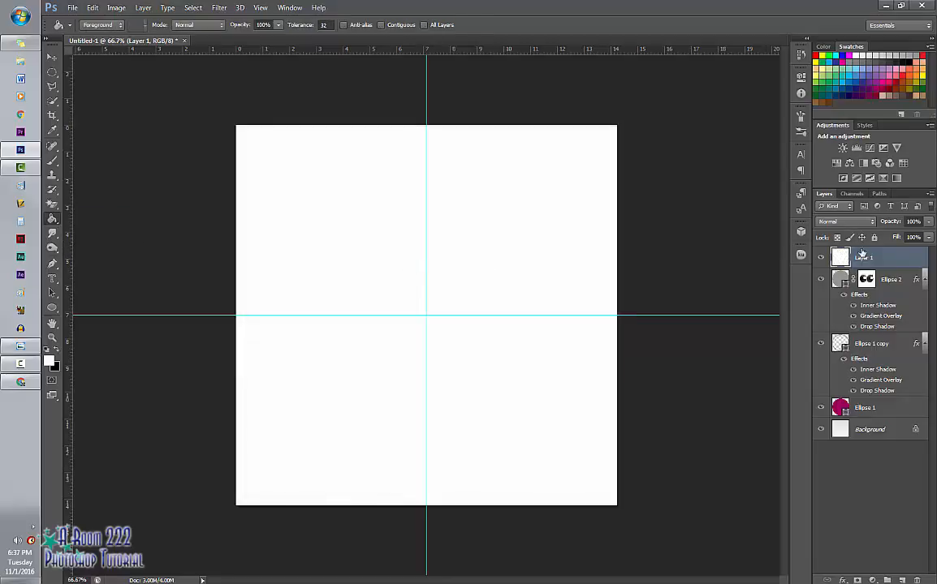
- Set the white layer's blend mode to Screen and its opacity to 17%
click(852, 220)
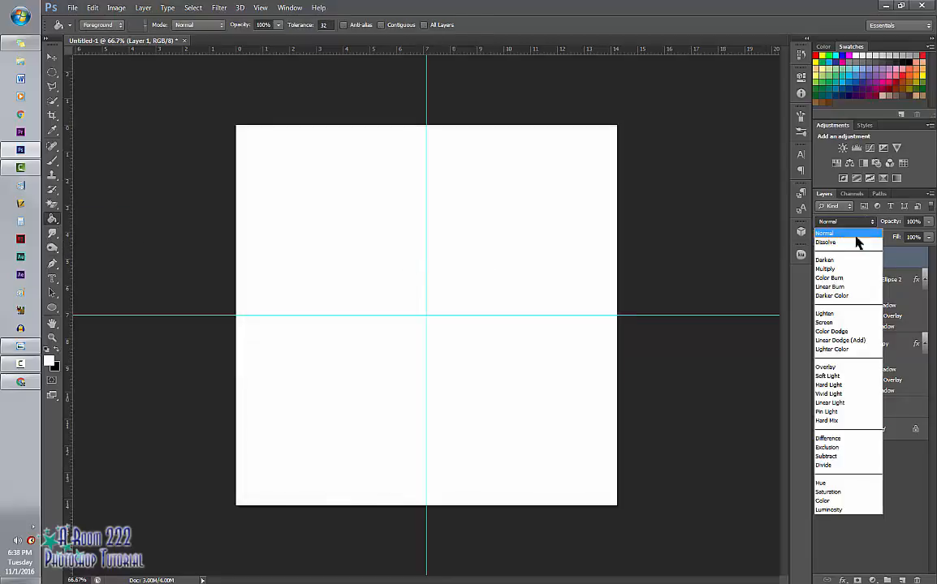
click(850, 324)
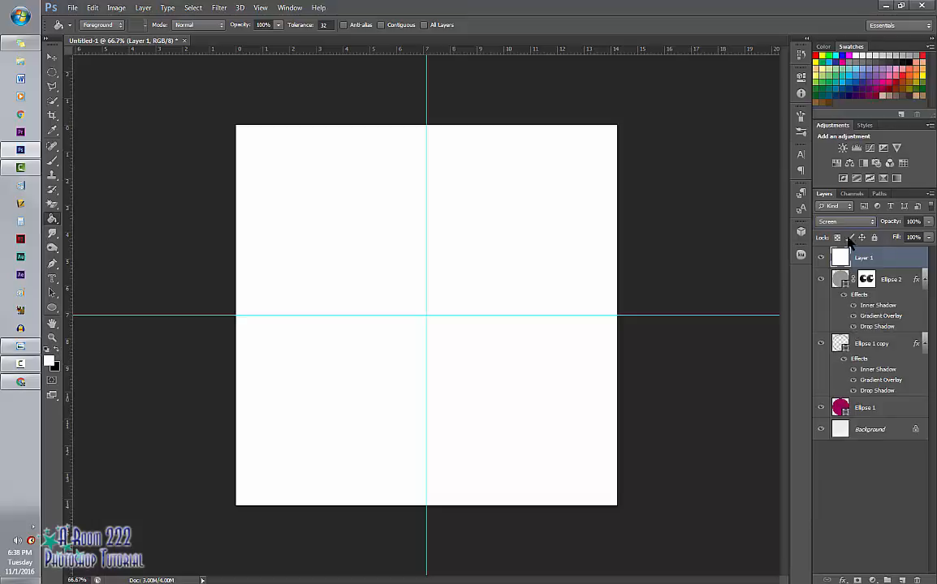
click(929, 222)
drag(904, 237, 882, 238)
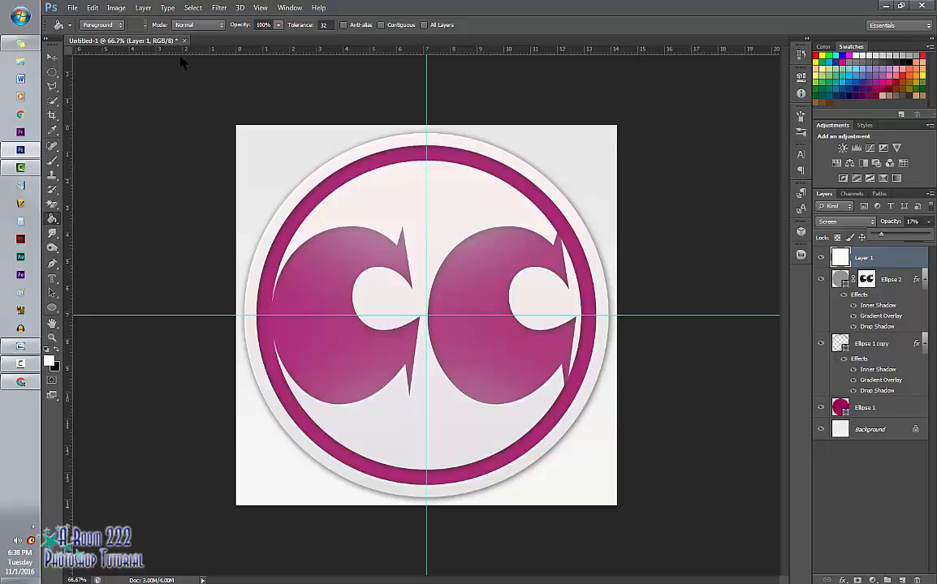
- Start saving the logo under a new name and browse to 2016-2017, Period 3, 1. Finished Projects on the Z: network drive
click(70, 8)
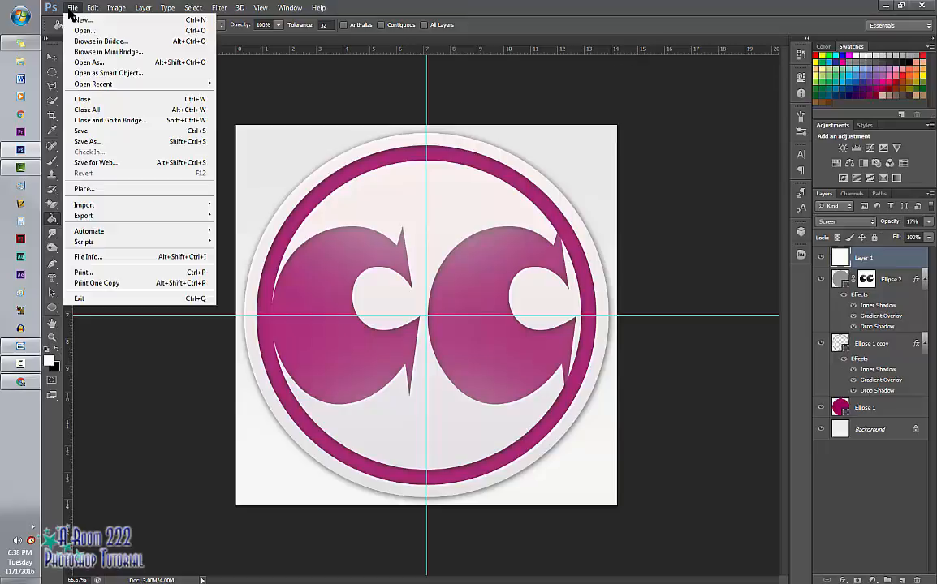
click(94, 143)
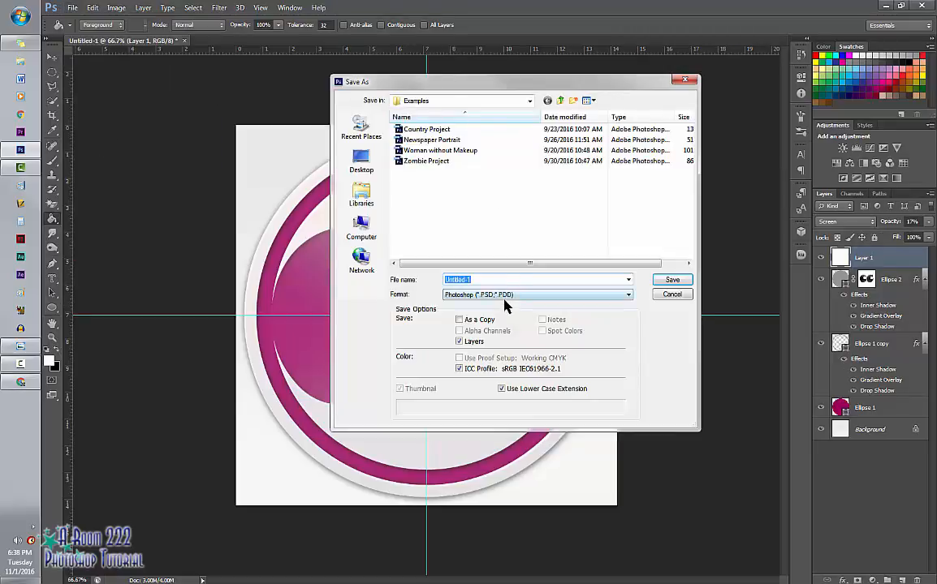
click(361, 227)
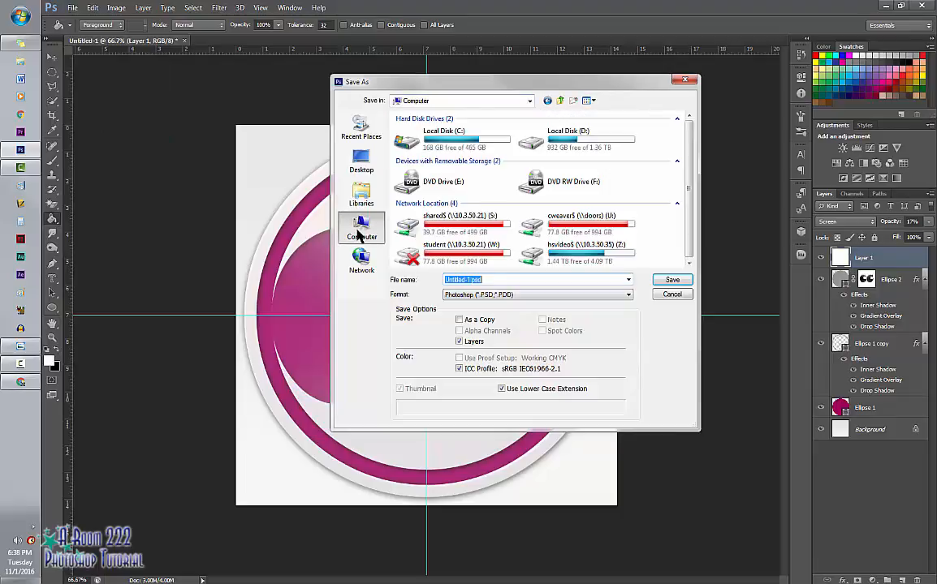
double_click(548, 247)
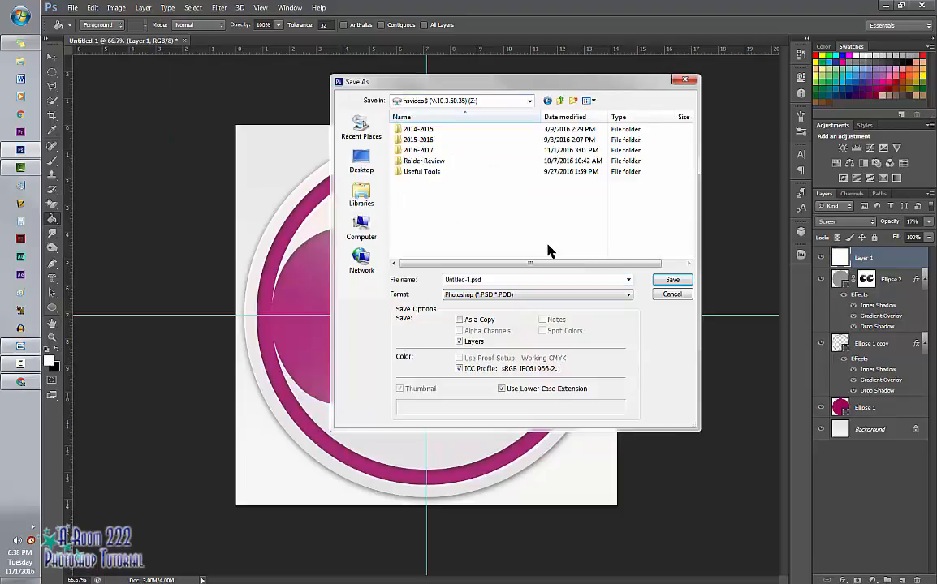
double_click(432, 152)
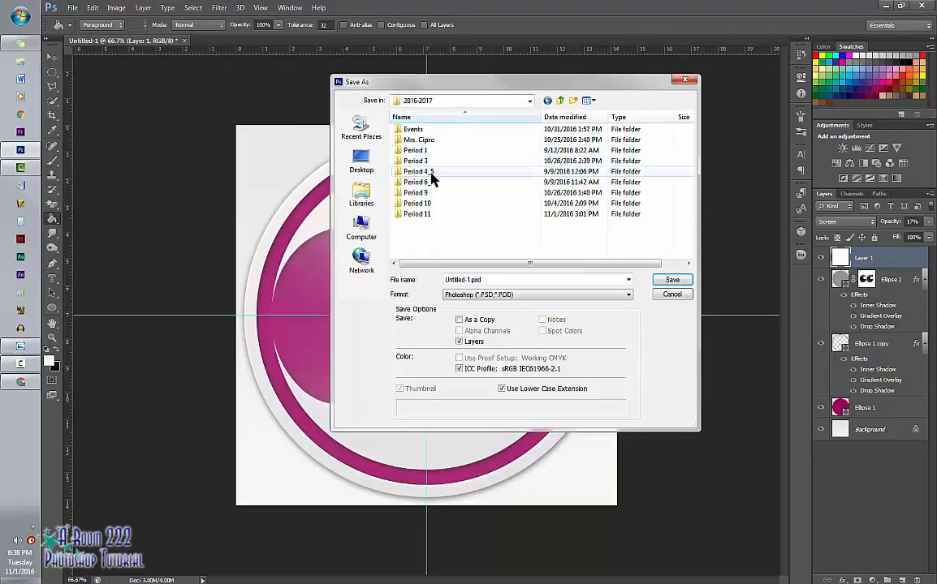
double_click(433, 160)
double_click(423, 130)
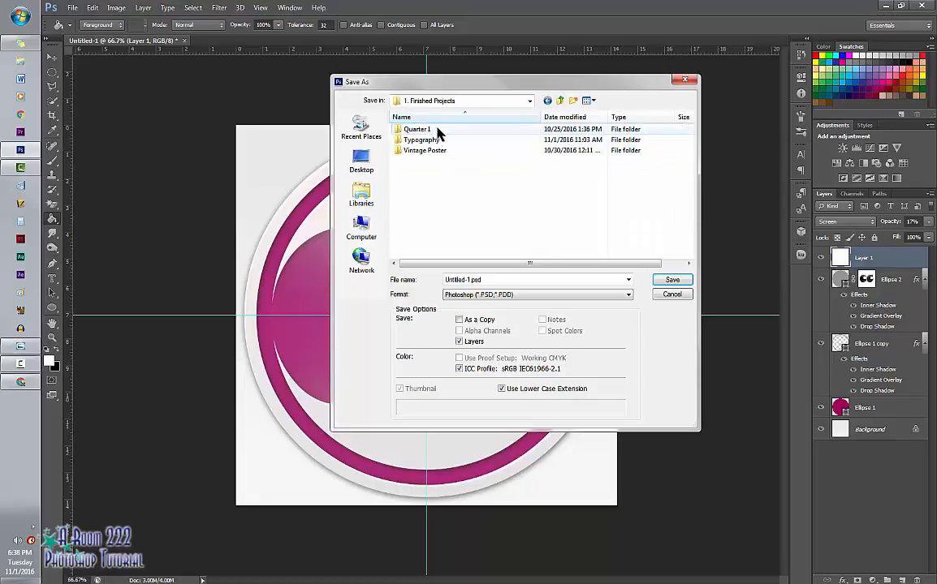
- Create a folder named Logo inside 1. Finished Projects and open it as the save location
click(571, 100)
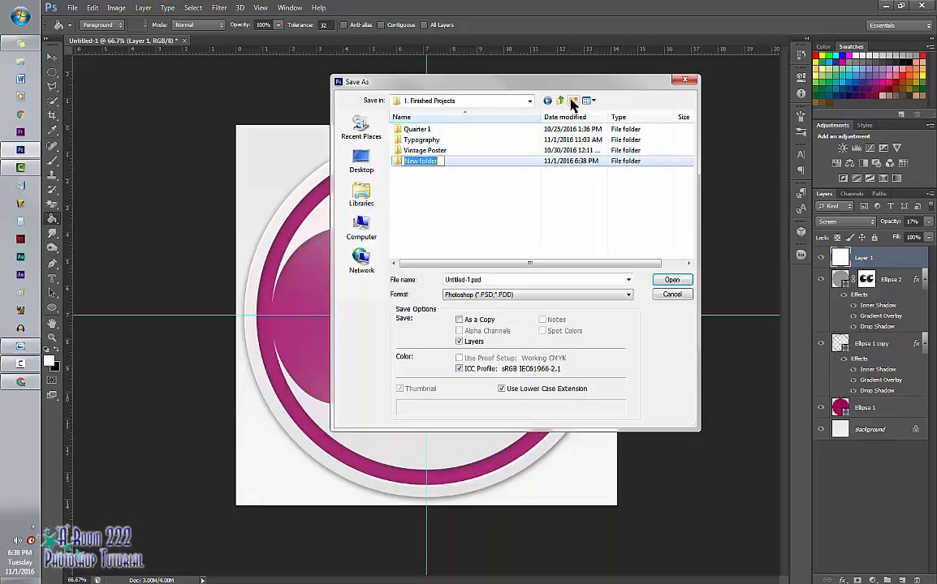
text(Logo)
key(Return)
double_click(412, 161)
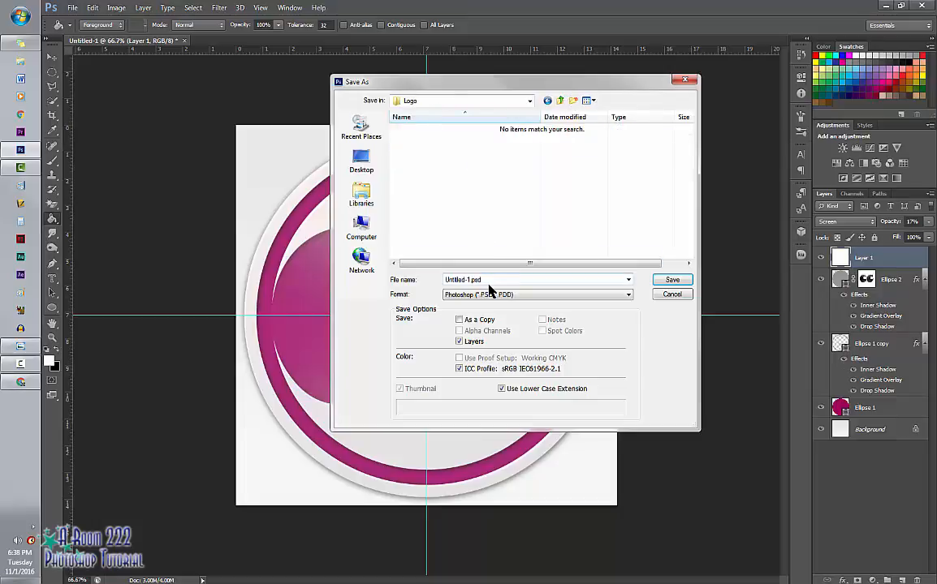
- Save the logo as a JPEG named after the teacher, at Maximum quality 12 with Baseline Optimized format
text(Mrs. Cipro)
click(539, 295)
click(507, 371)
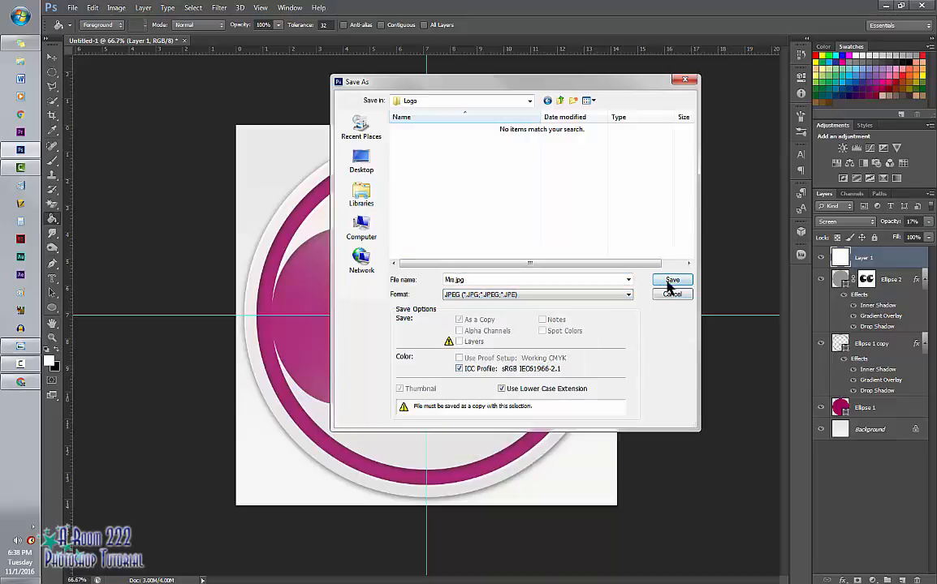
click(672, 281)
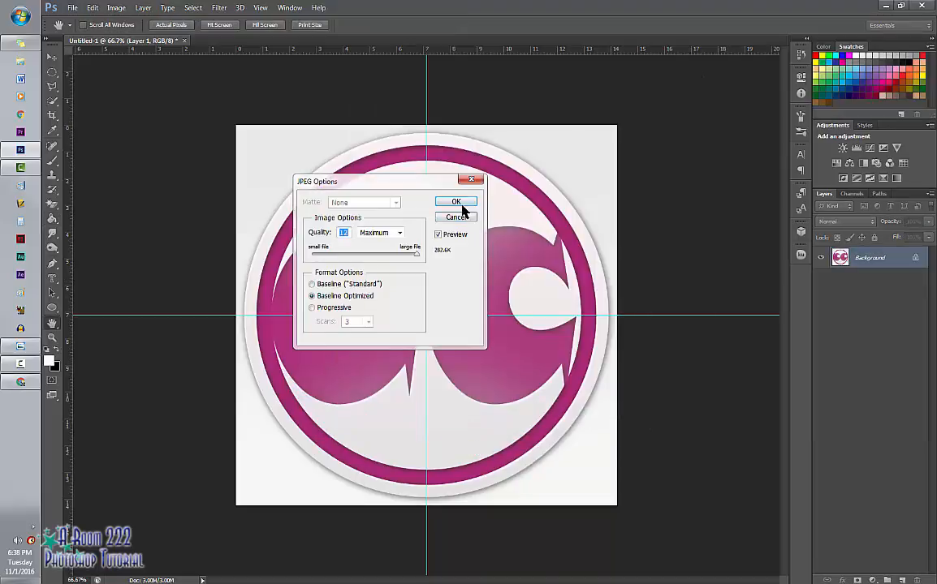
click(461, 204)
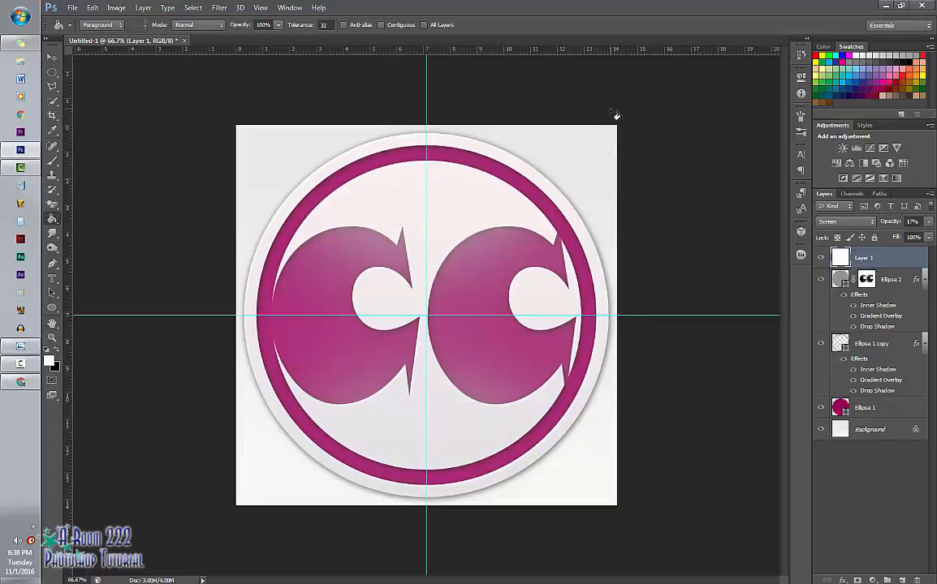